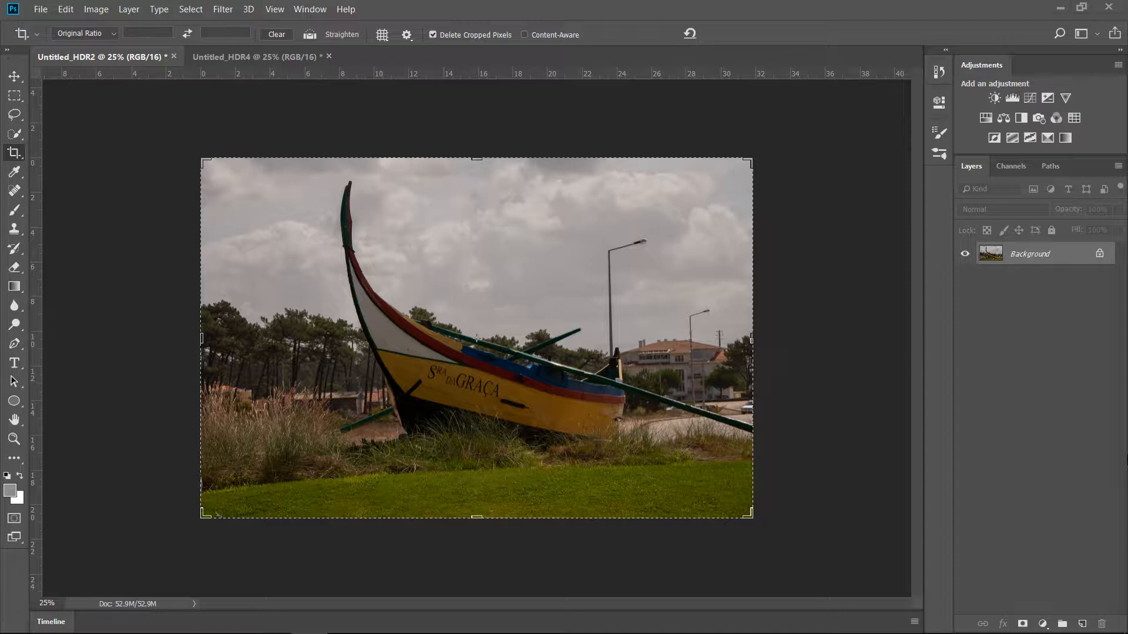
Duplicate the background layer of the boat photo and convert the copy for smart filters.
{"action": "left_click", "coordinate": [297, 60]}
{"action": "left_click", "coordinate": [148, 61]}
{"action": "key", "text": "ctrl+v"}
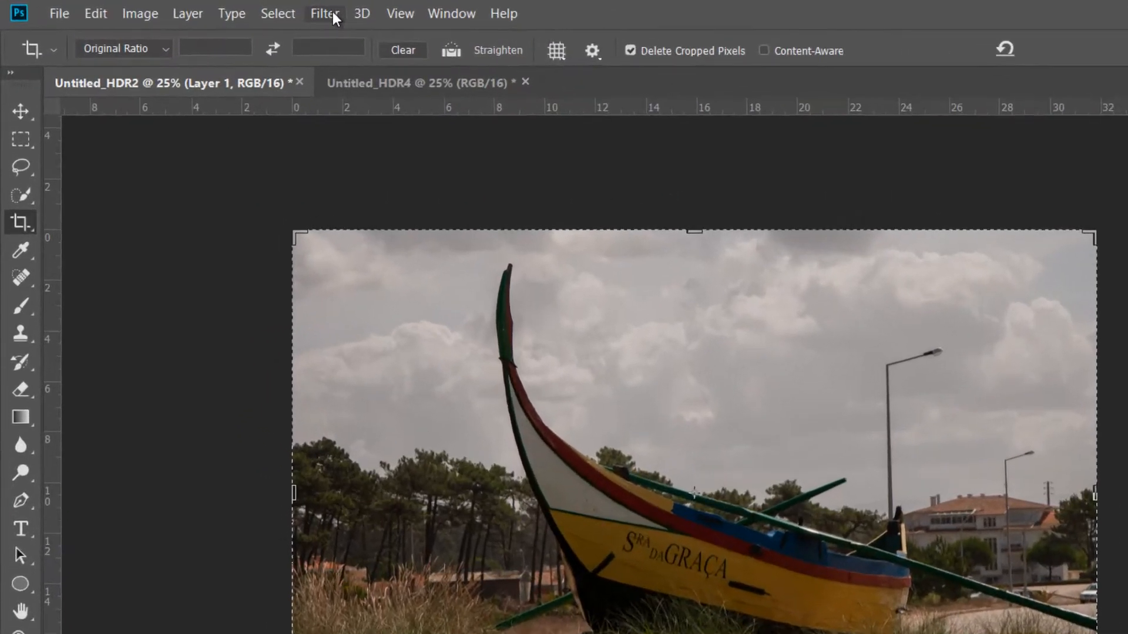
{"action": "left_click", "coordinate": [332, 14]}
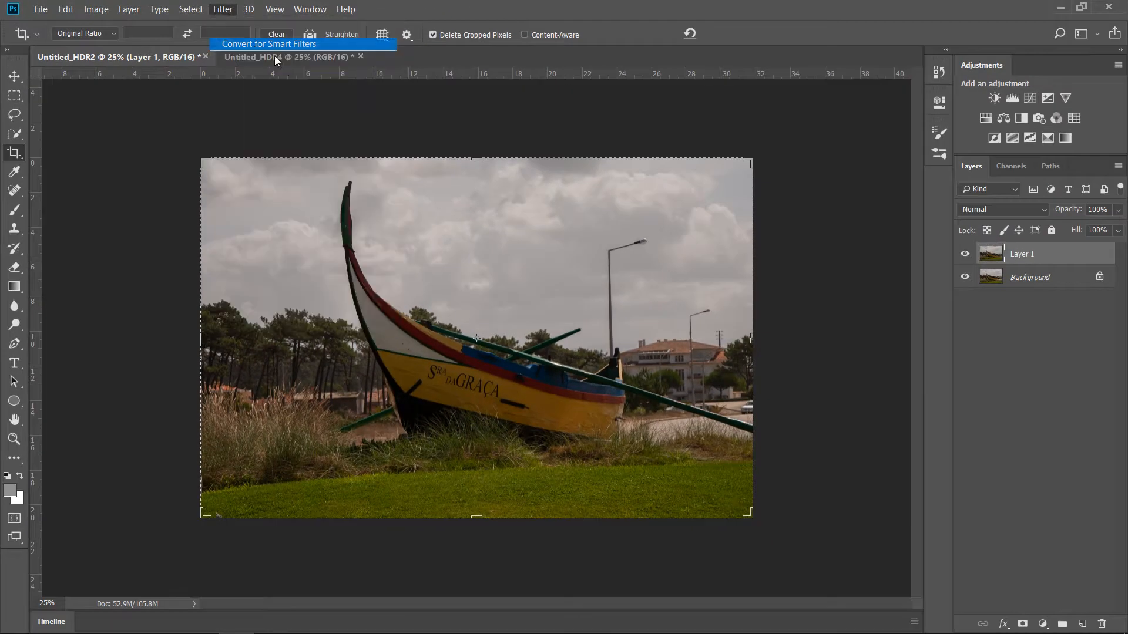
{"action": "left_click", "coordinate": [446, 78]}
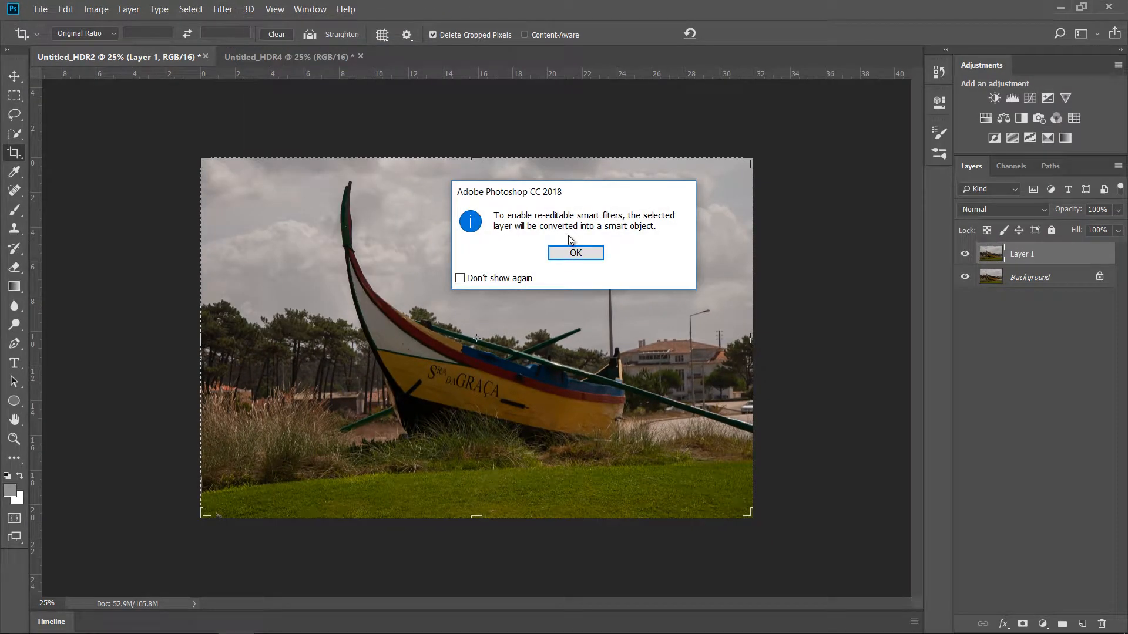
{"action": "left_click", "coordinate": [581, 256]}
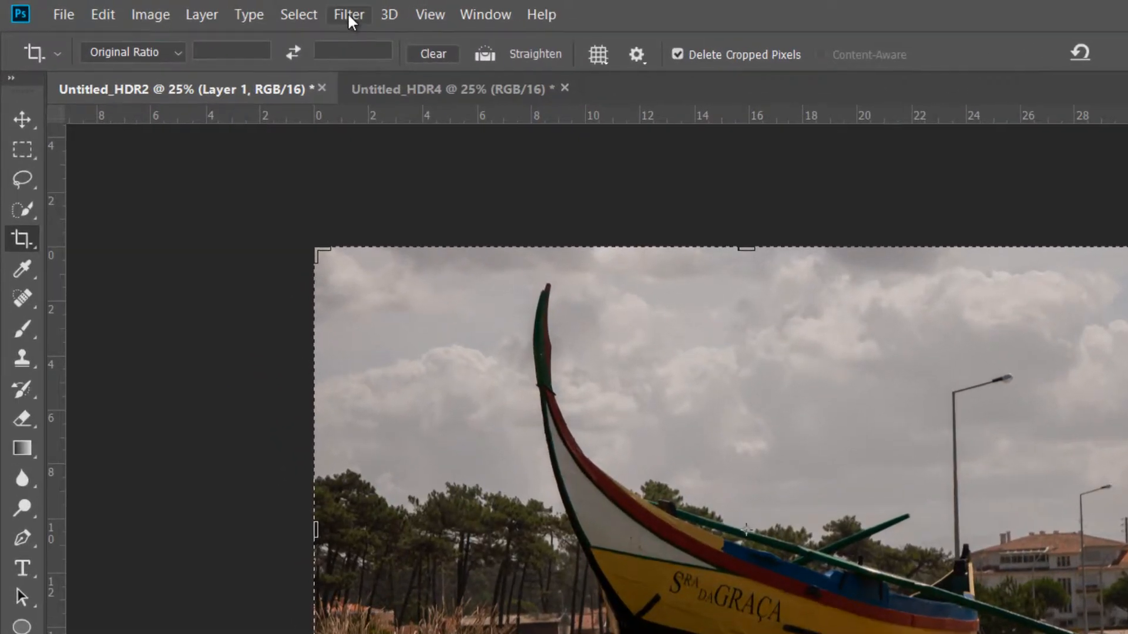
Start the Camera Raw Filter on the boat layer and set Highlights to -55 and Shadows to +21.
{"action": "left_click", "coordinate": [351, 14]}
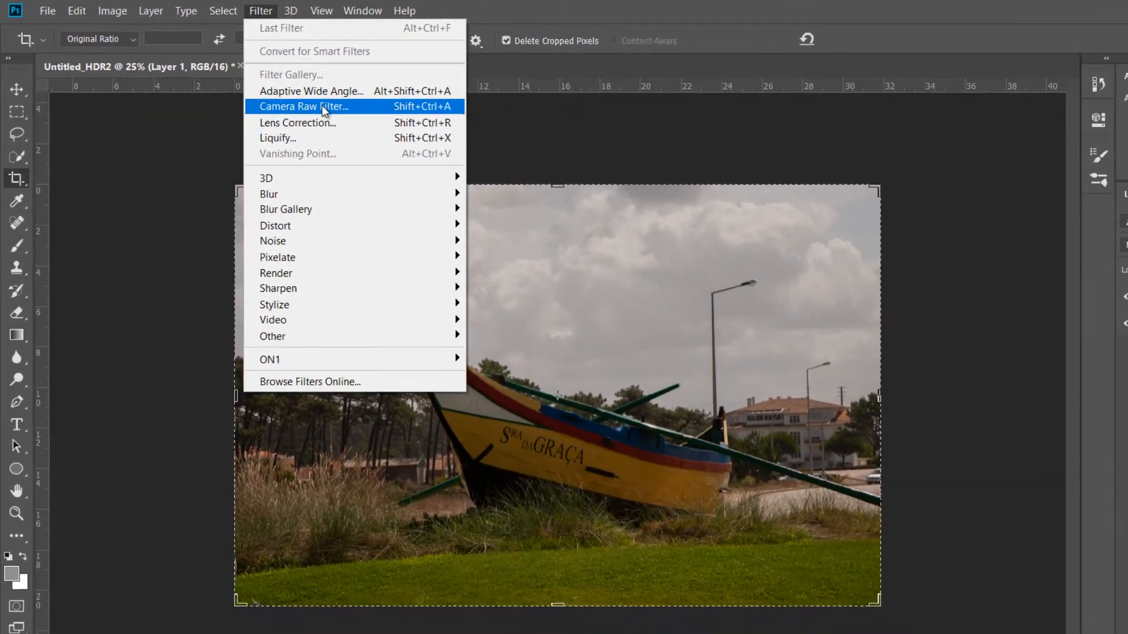
{"action": "left_click", "coordinate": [399, 143]}
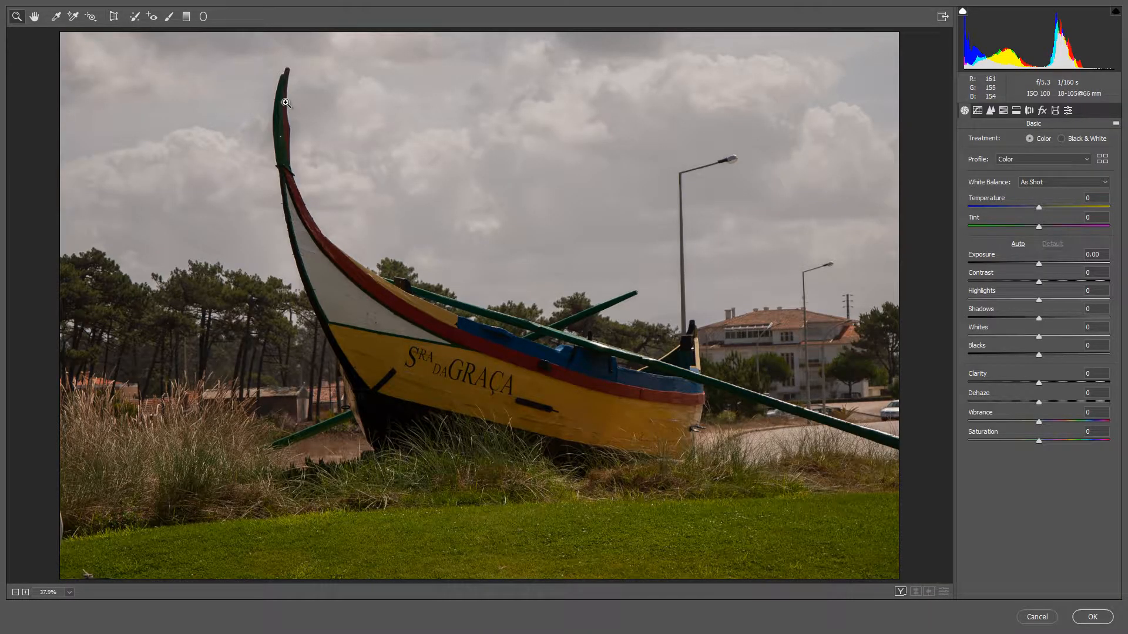
{"action": "left_click_drag", "start_coordinate": [1039, 300], "coordinate": [1001, 301]}
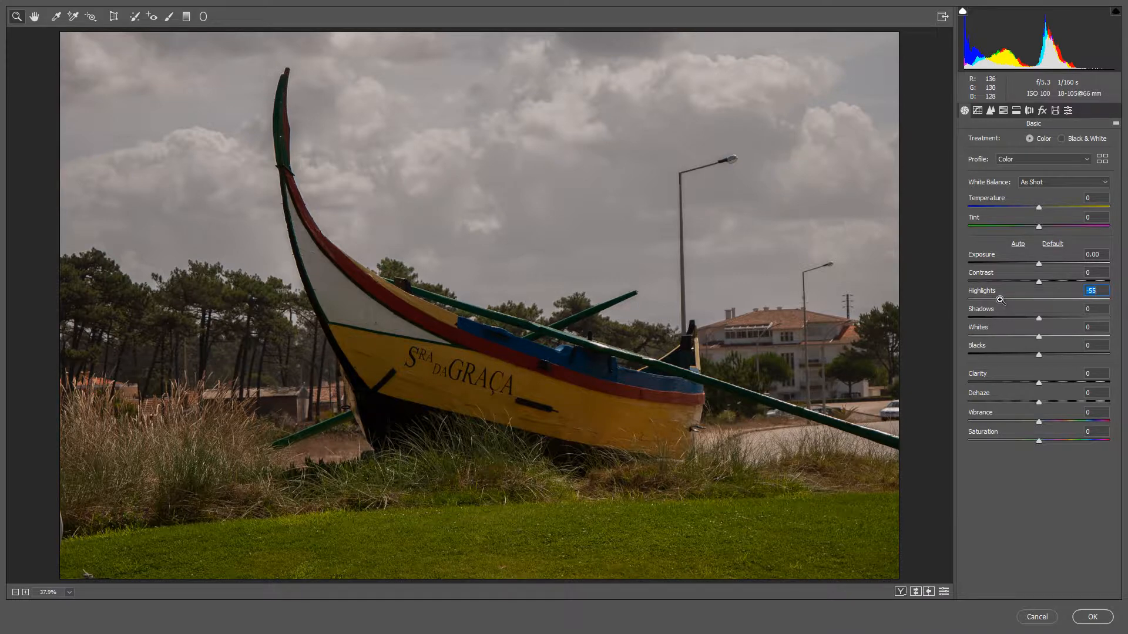
{"action": "left_click", "coordinate": [1053, 319]}
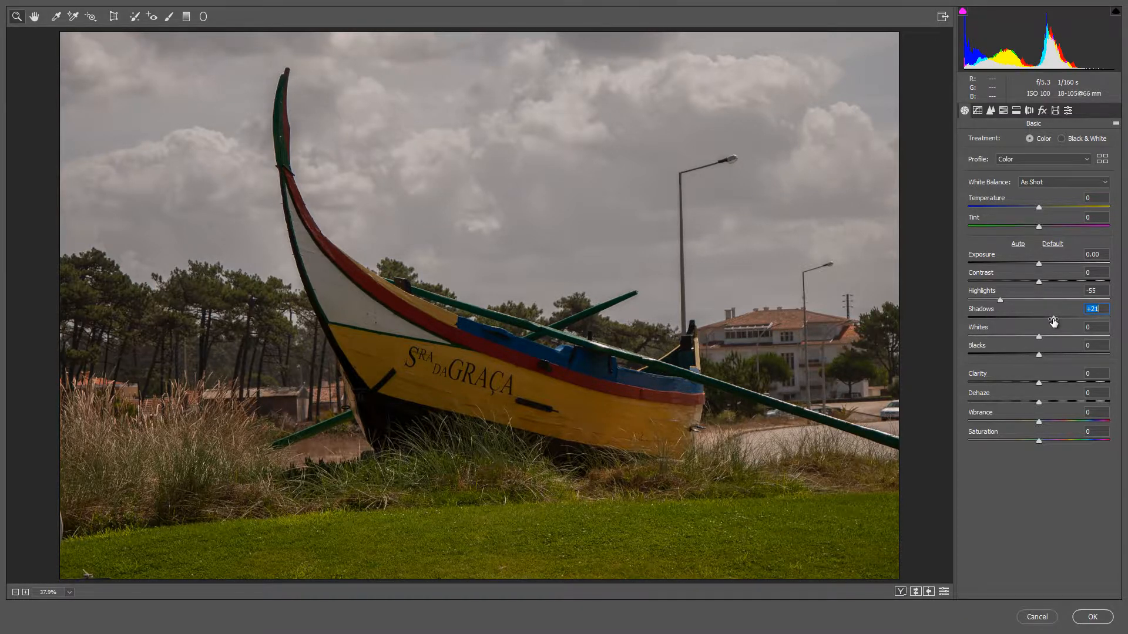
Try a Clarity of +70 on the boat photo and reset it to 0.
{"action": "left_click_drag", "start_coordinate": [1058, 383], "coordinate": [1086, 387]}
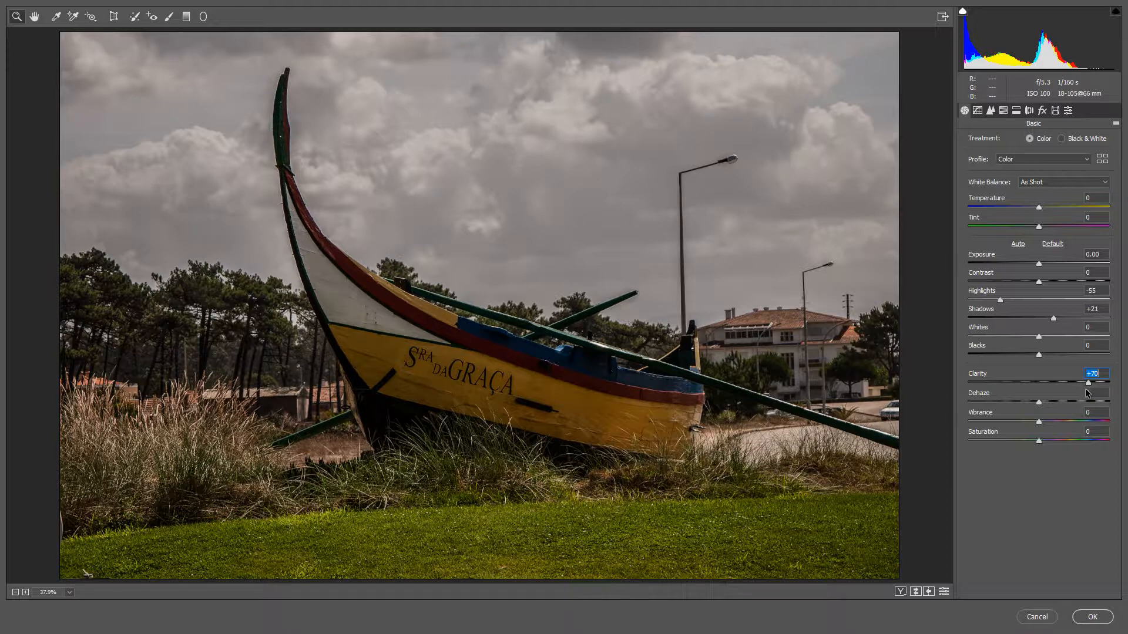
{"action": "double_click", "coordinate": [1086, 386]}
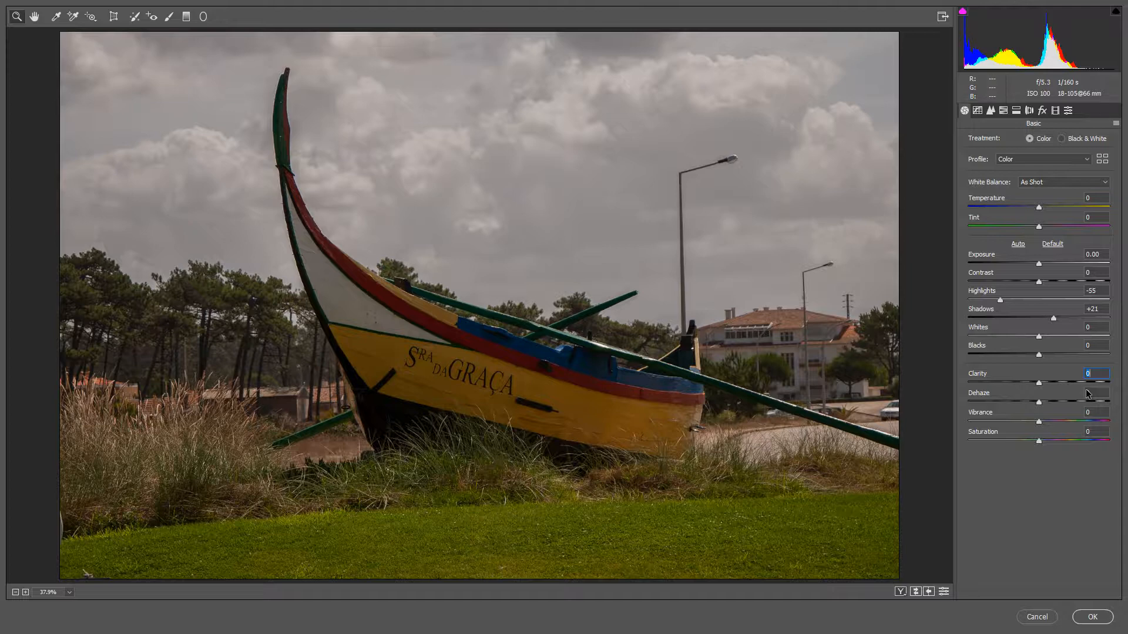
Set Dehaze to +57 and Clarity to +25 for the boat photo, and apply the Camera Raw Filter.
{"action": "left_click_drag", "start_coordinate": [1055, 403], "coordinate": [1096, 406]}
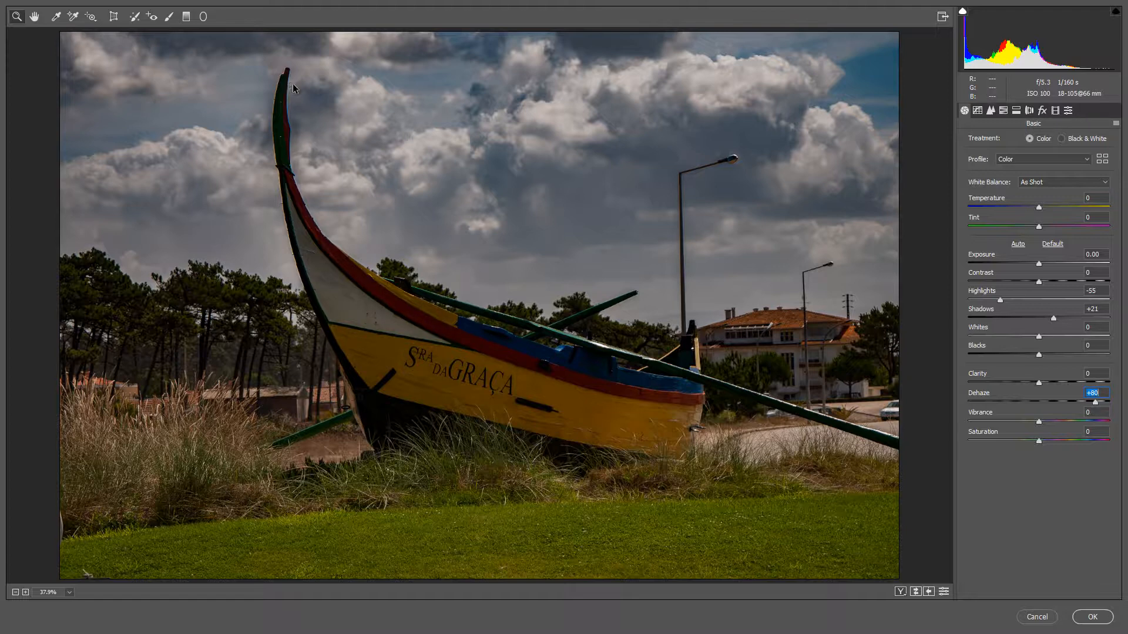
{"action": "left_click_drag", "start_coordinate": [1095, 403], "coordinate": [1078, 403]}
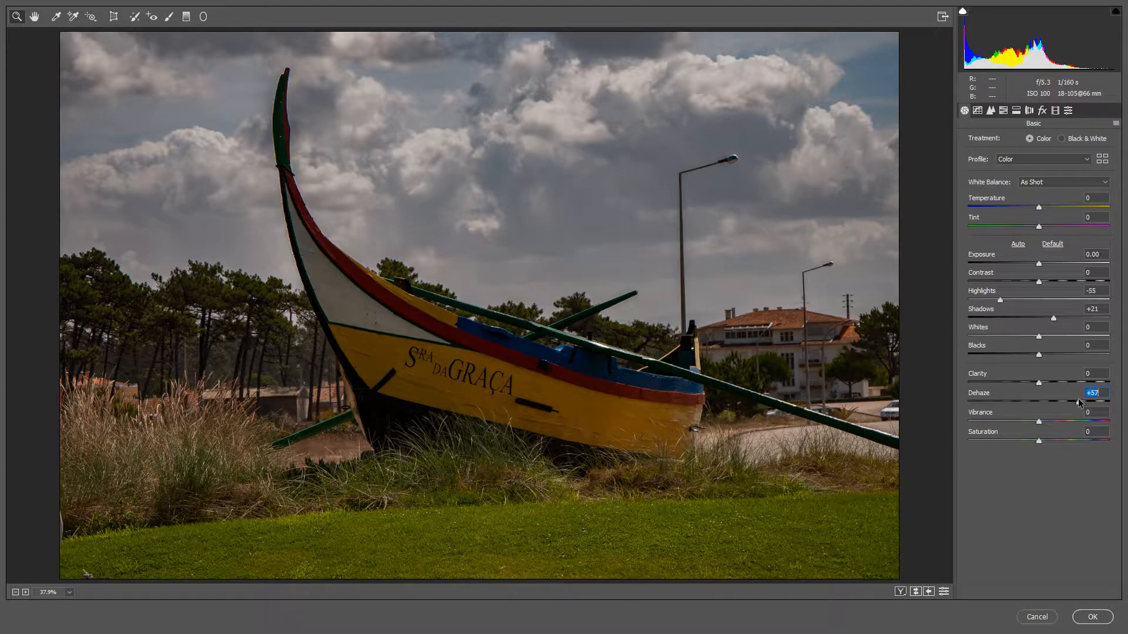
{"action": "left_click", "coordinate": [1038, 383]}
{"action": "left_click_drag", "start_coordinate": [1041, 383], "coordinate": [1057, 386]}
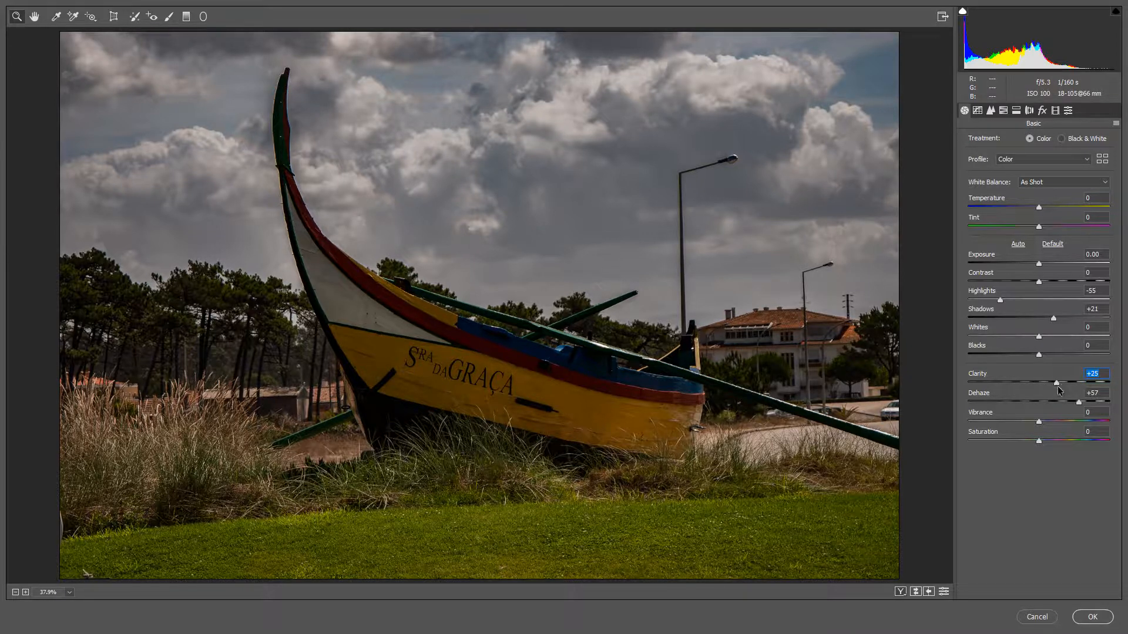
{"action": "left_click", "coordinate": [1092, 617]}
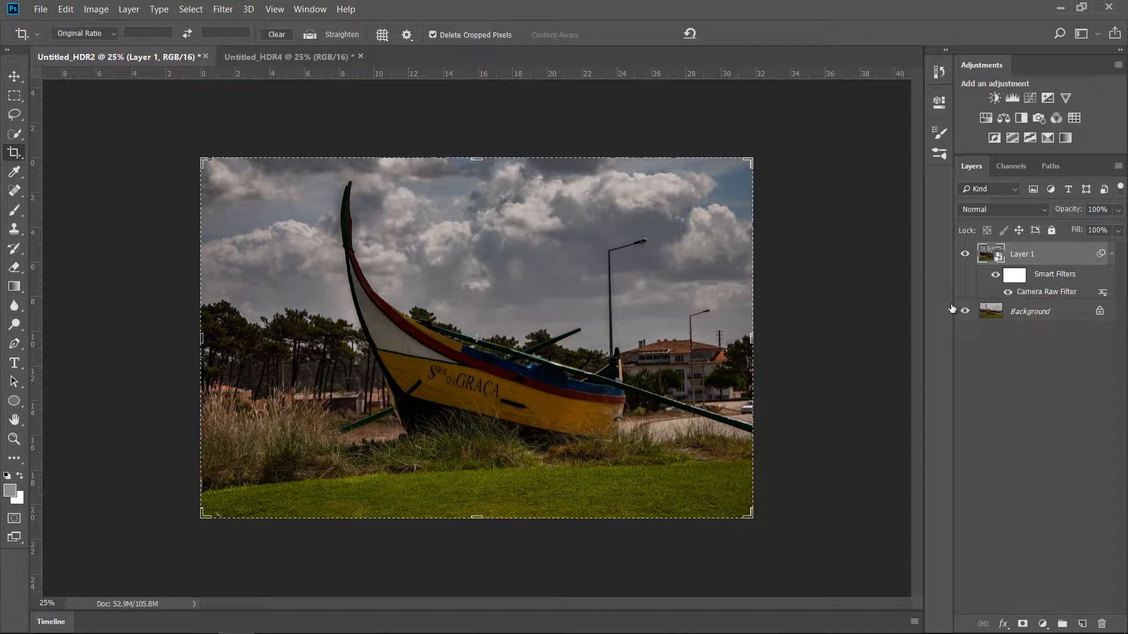
Reopen the boat layer's Camera Raw smart filter and set Shadows to +63 and Blacks to -44.
{"action": "double_click", "coordinate": [1058, 292]}
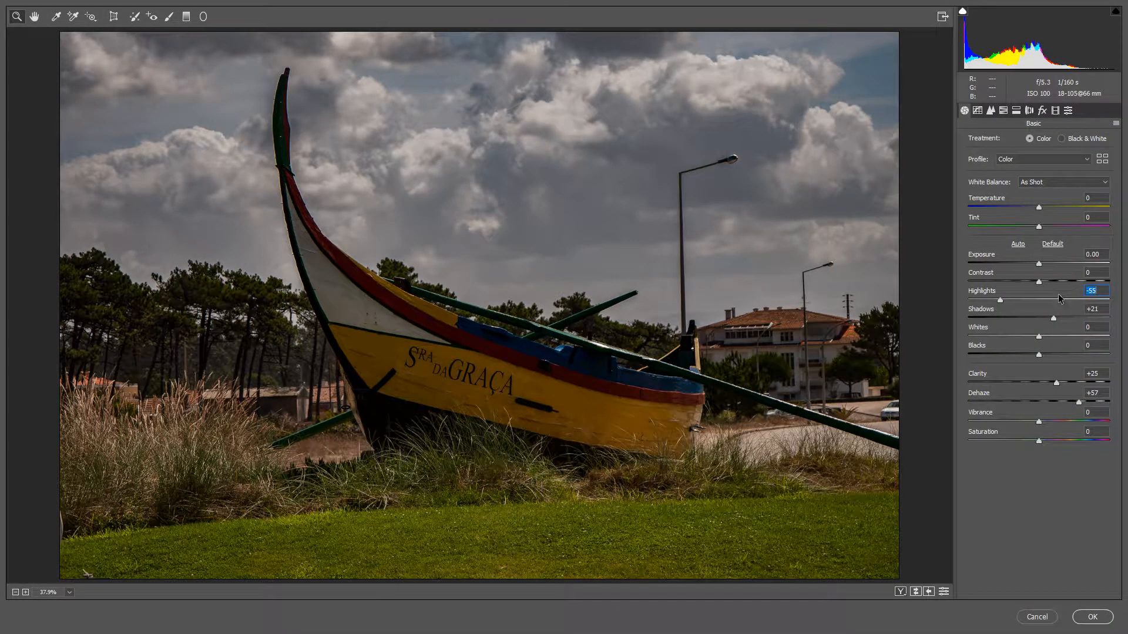
{"action": "left_click_drag", "start_coordinate": [1053, 318], "coordinate": [1084, 317]}
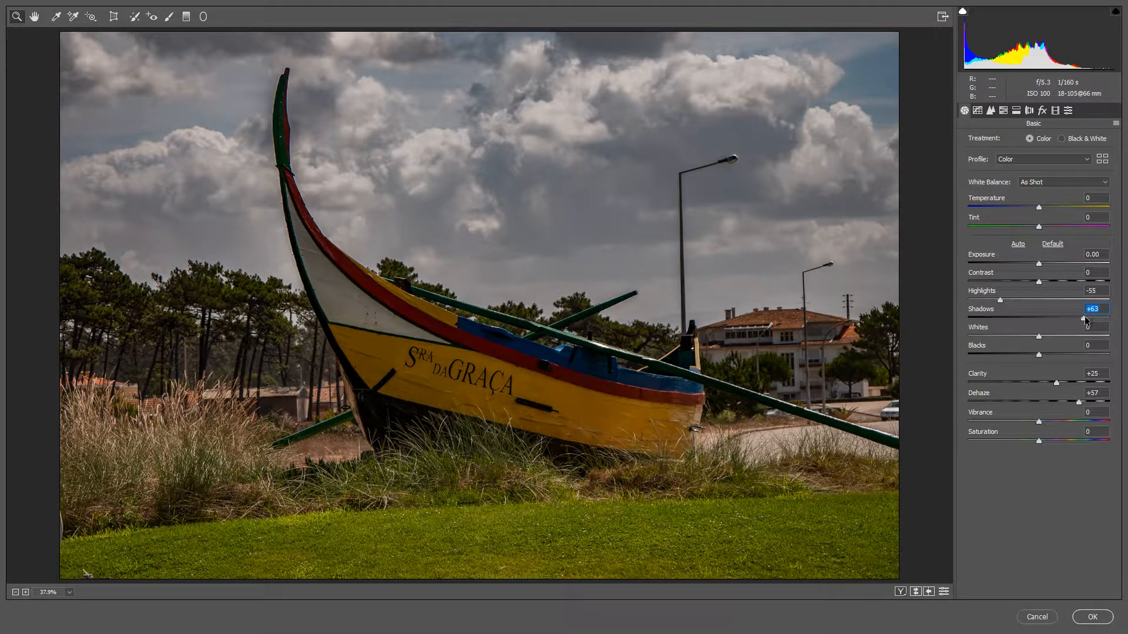
{"action": "left_click_drag", "start_coordinate": [1039, 355], "coordinate": [1008, 356]}
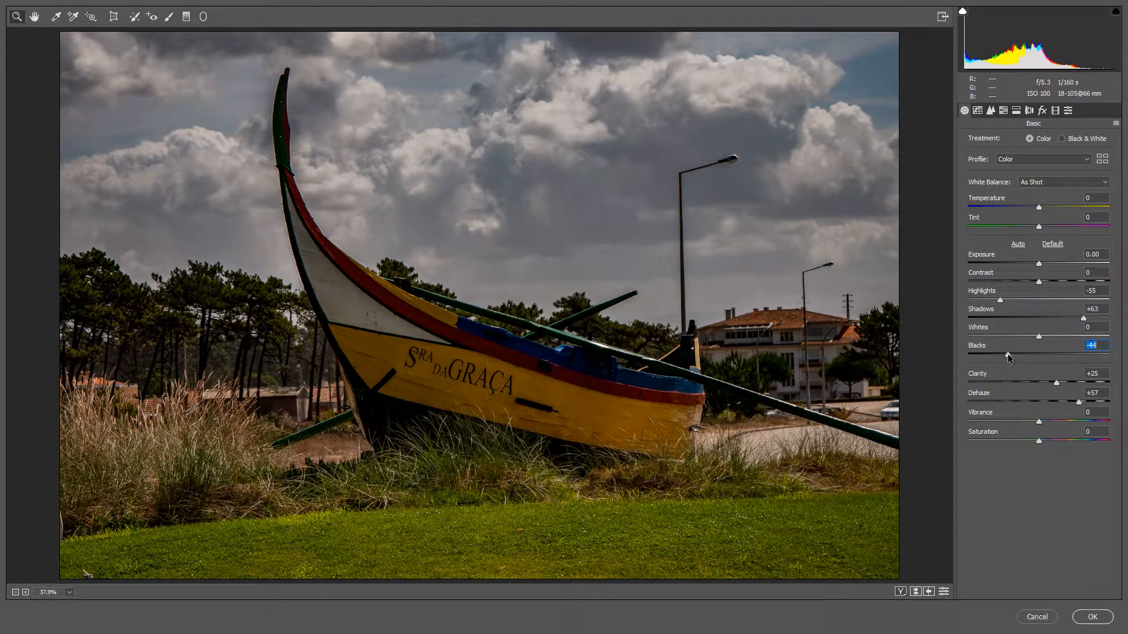
Raise Clarity to +48, increase Vibrance, and apply the updated Camera Raw settings to the boat layer.
{"action": "left_click", "coordinate": [1072, 382]}
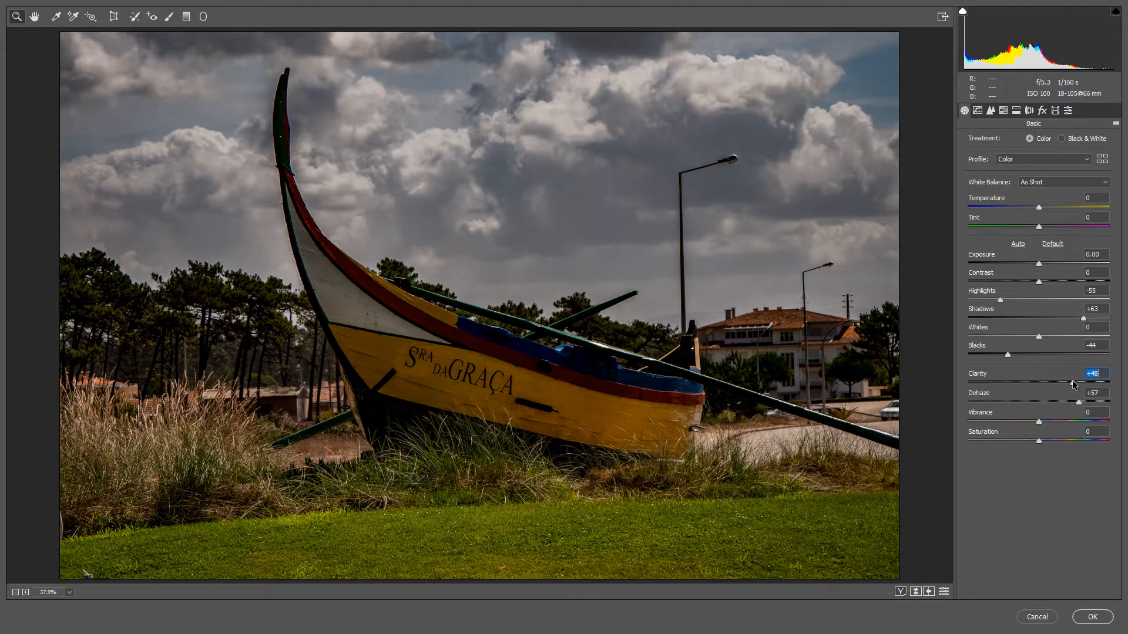
{"action": "left_click", "coordinate": [1066, 421]}
{"action": "left_click_drag", "start_coordinate": [1066, 421], "coordinate": [1067, 421]}
{"action": "left_click", "coordinate": [1091, 617]}
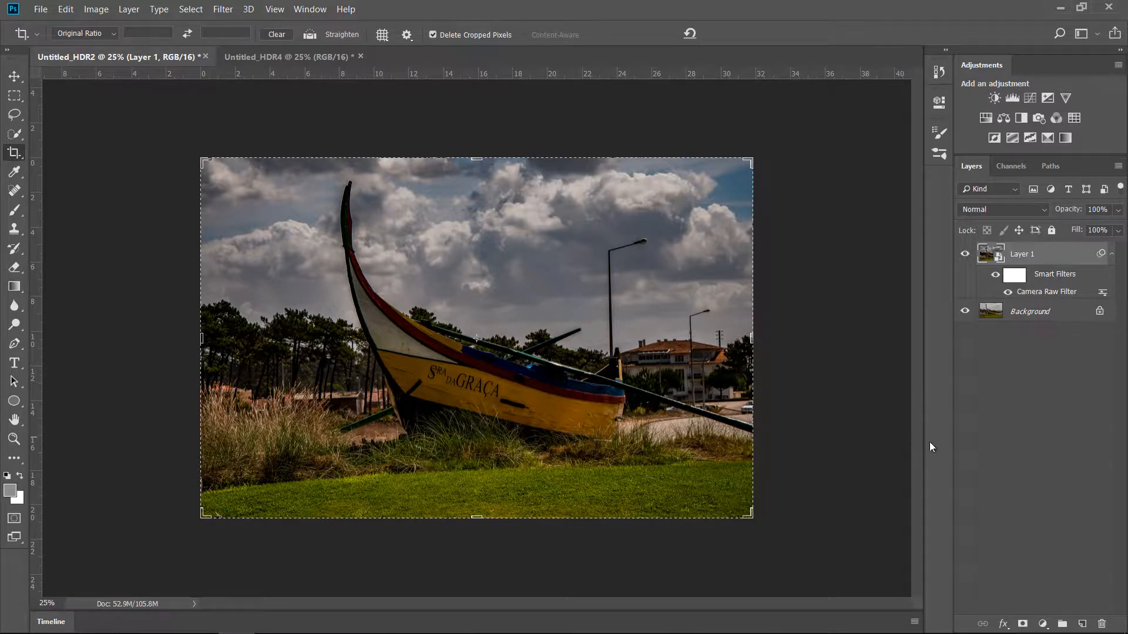
Add a Black & White adjustment layer with the Default preset above the filtered boat layer.
{"action": "left_click", "coordinate": [1042, 624]}
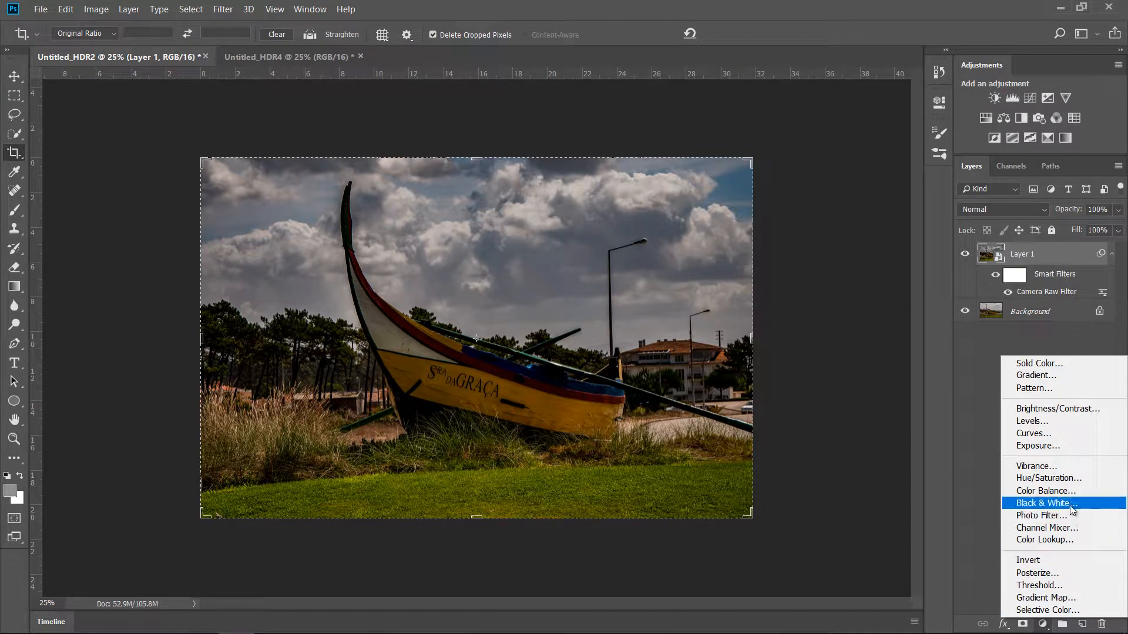
{"action": "left_click", "coordinate": [1042, 503]}
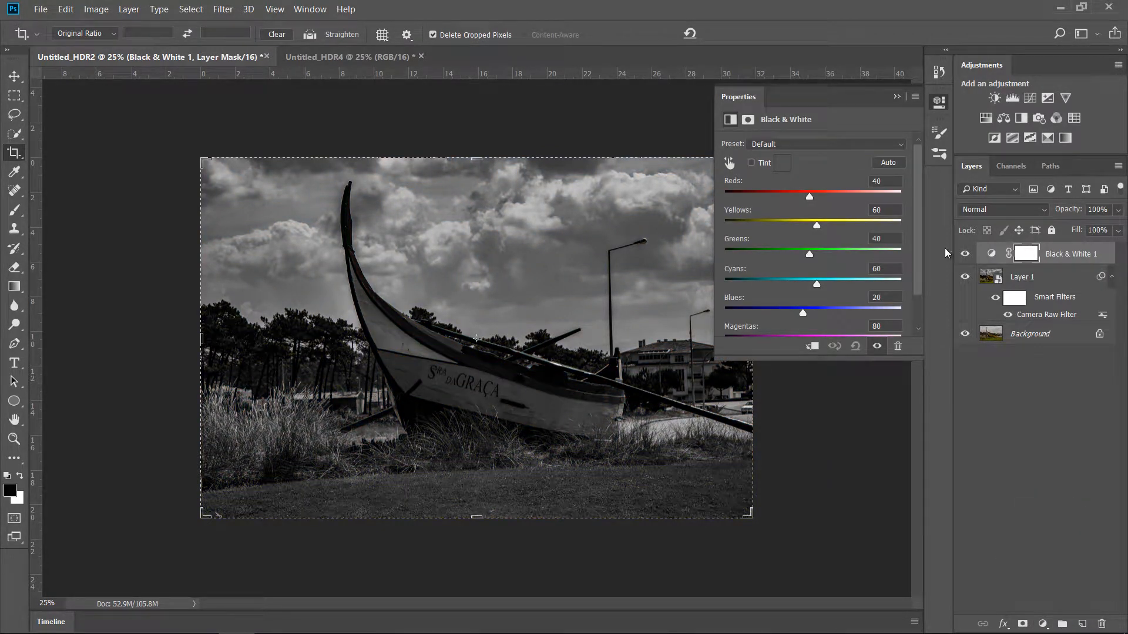
{"action": "left_click", "coordinate": [896, 96]}
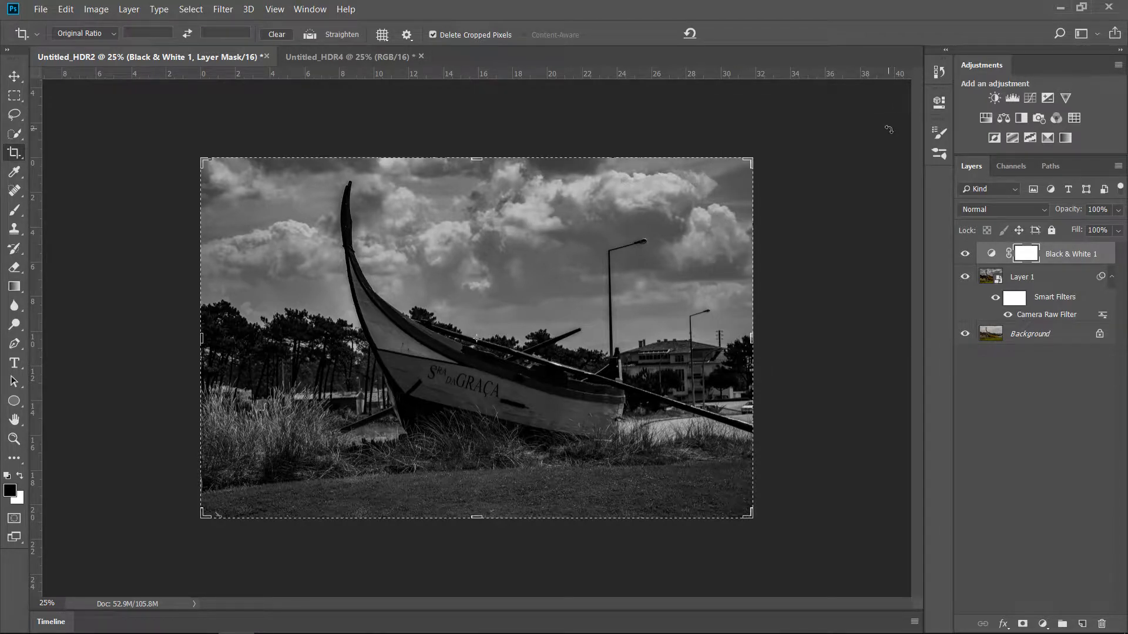
Hide the Black & White adjustment and the filtered layer to examine the original boat photo's sky up close.
{"action": "left_click", "coordinate": [376, 56]}
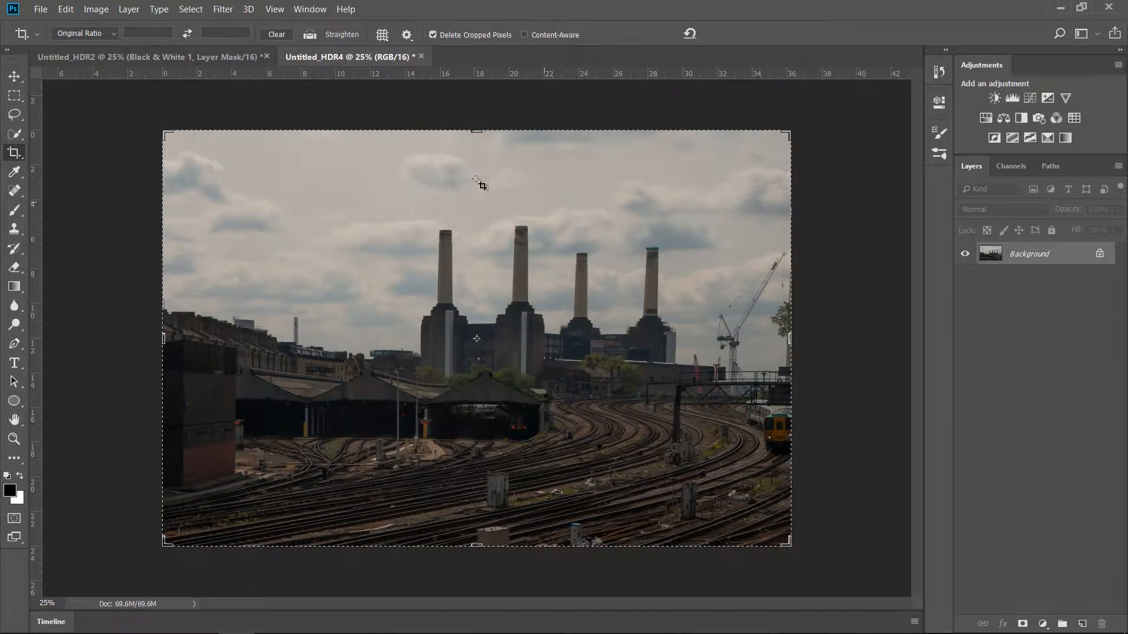
{"action": "left_click", "coordinate": [232, 57]}
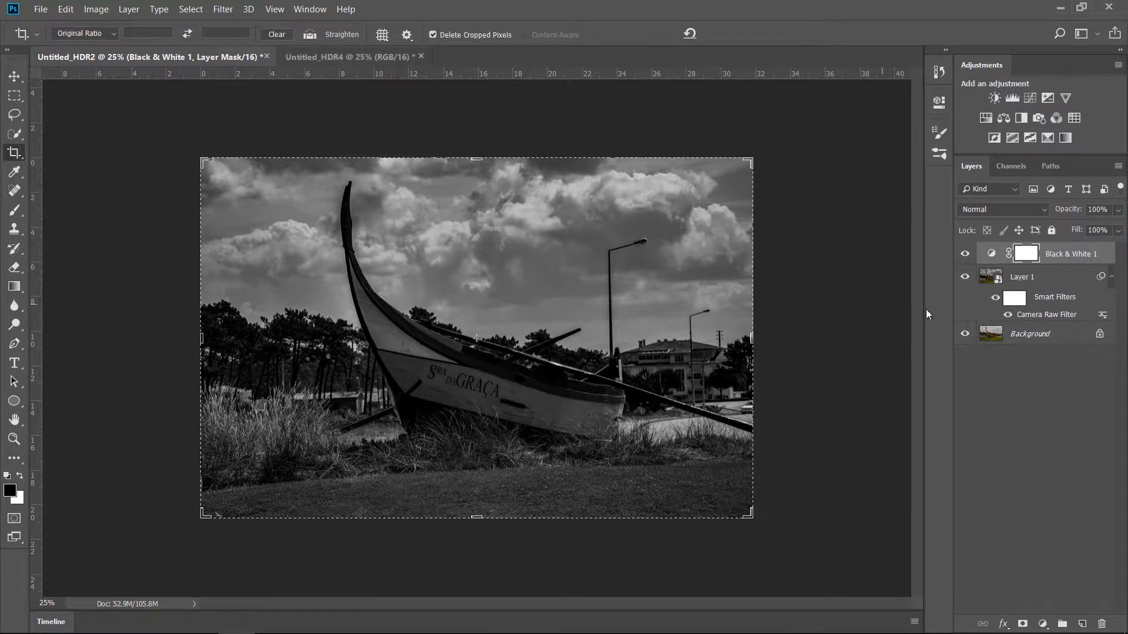
{"action": "left_click", "coordinate": [965, 254]}
{"action": "left_click", "coordinate": [965, 277]}
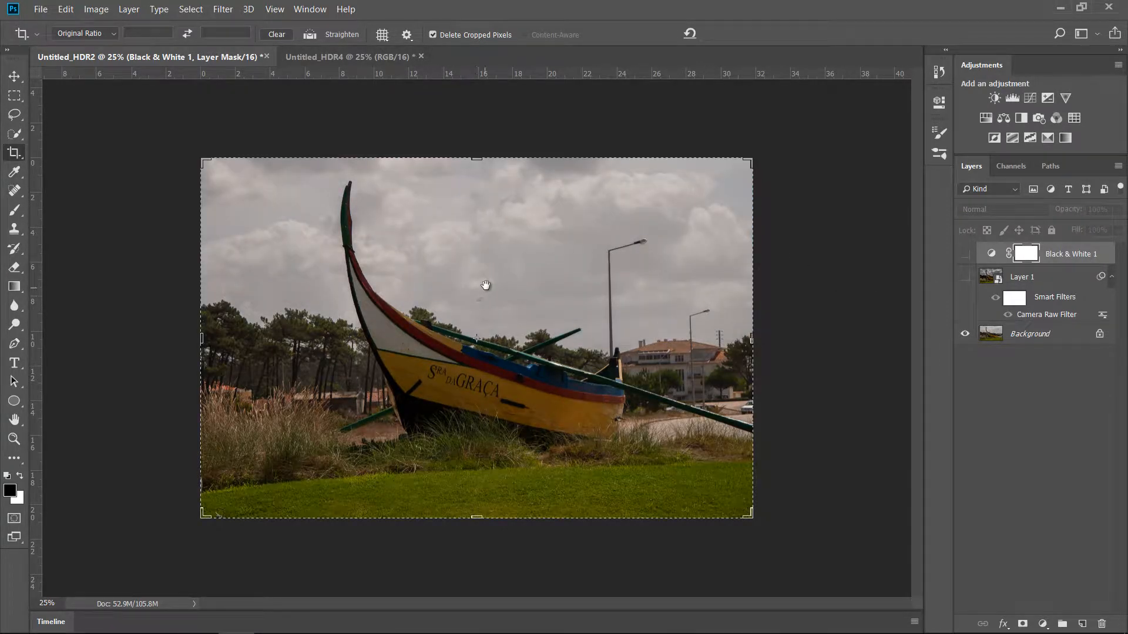
{"action": "left_click_drag", "start_coordinate": [488, 292], "coordinate": [540, 335]}
{"action": "left_click_drag", "start_coordinate": [262, 263], "coordinate": [333, 270]}
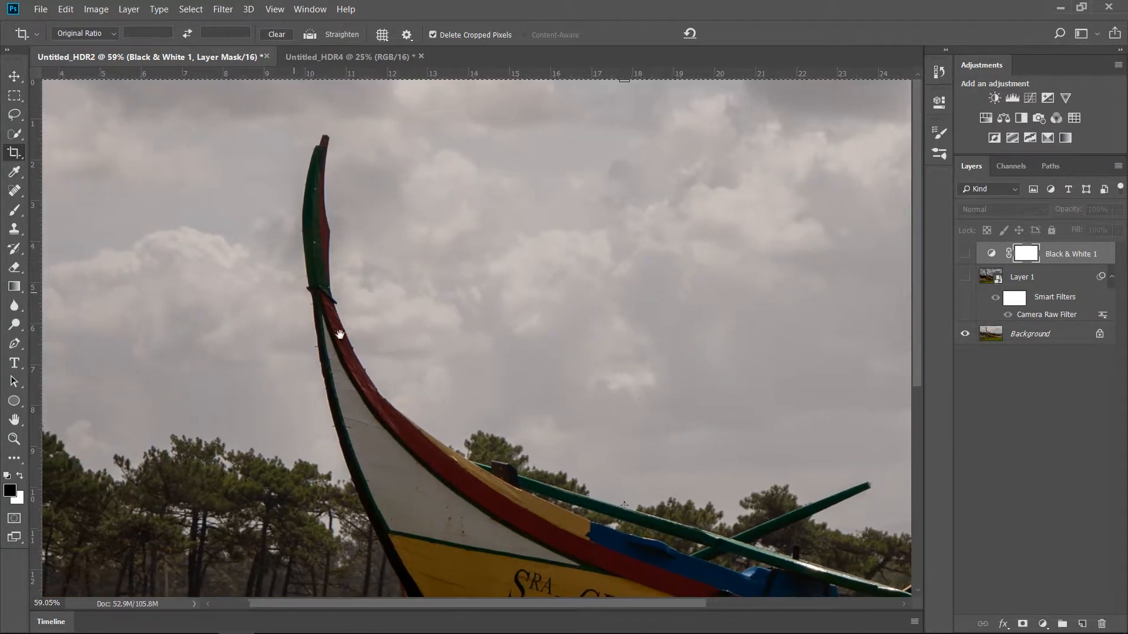
In the Untitled_HDR4 document, duplicate the background layer and convert the copy to a smart object.
{"action": "left_click", "coordinate": [368, 55]}
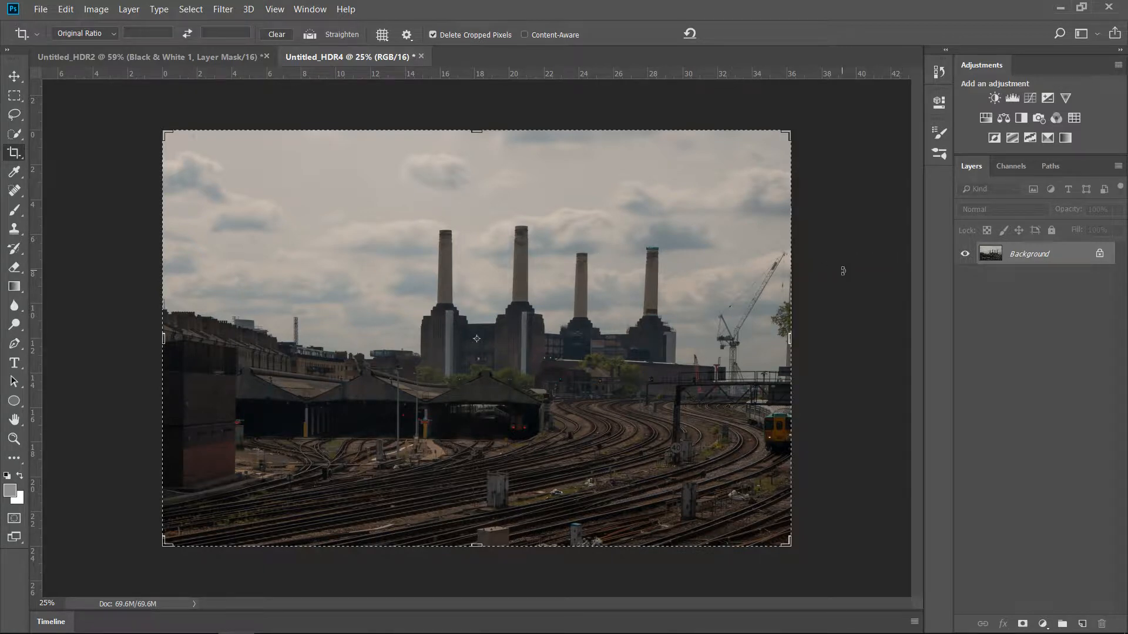
{"action": "key", "text": "ctrl+j"}
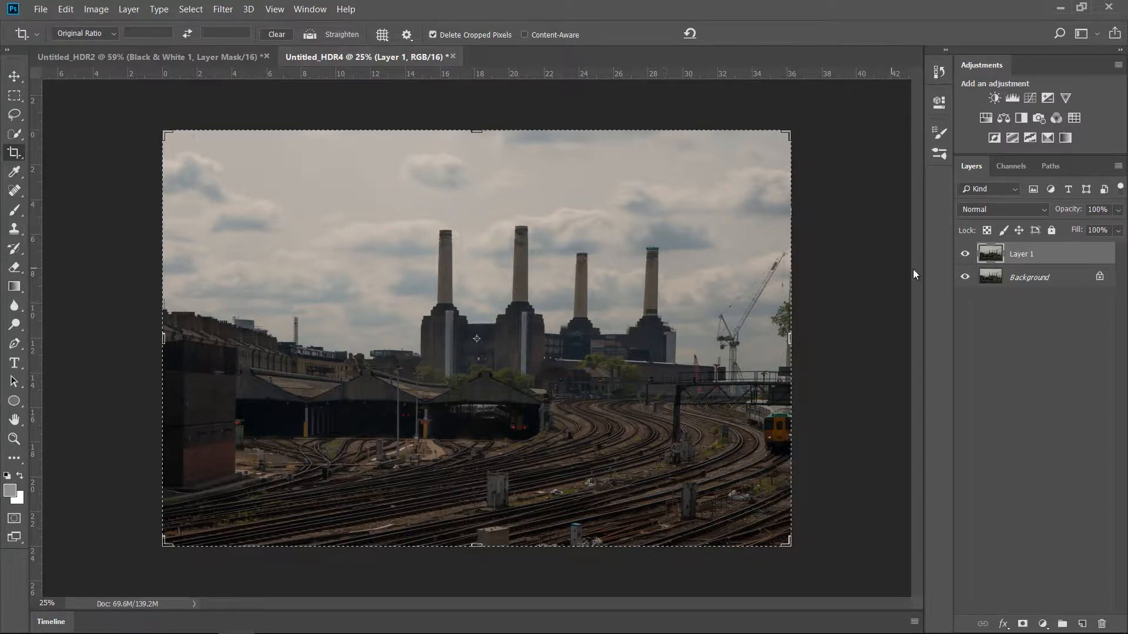
{"action": "right_click", "coordinate": [1041, 253]}
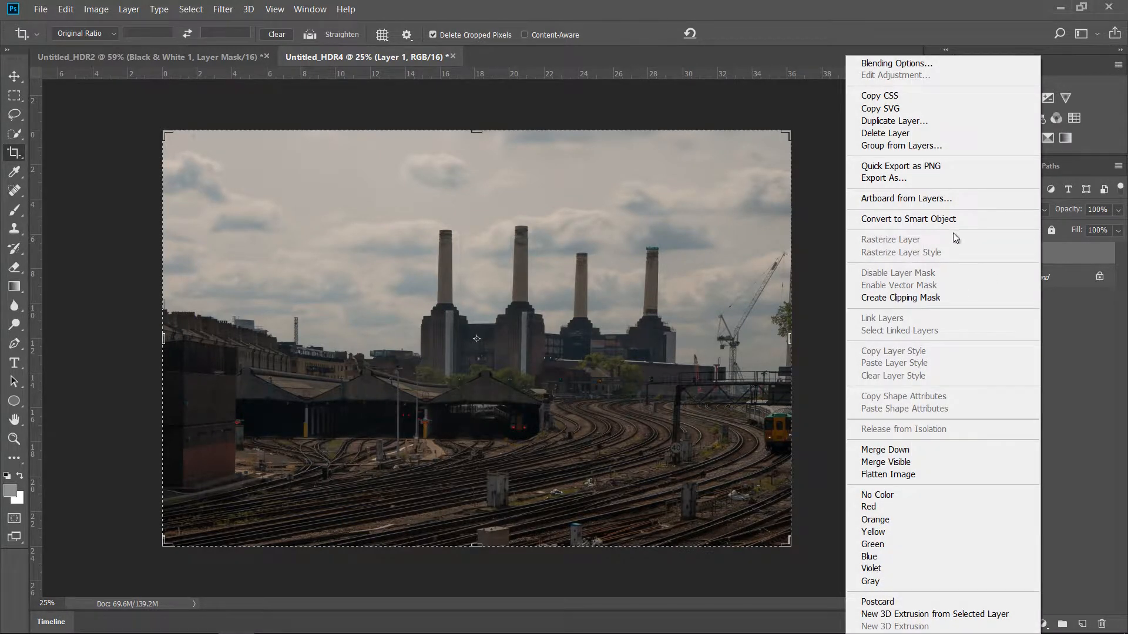
{"action": "left_click", "coordinate": [950, 223]}
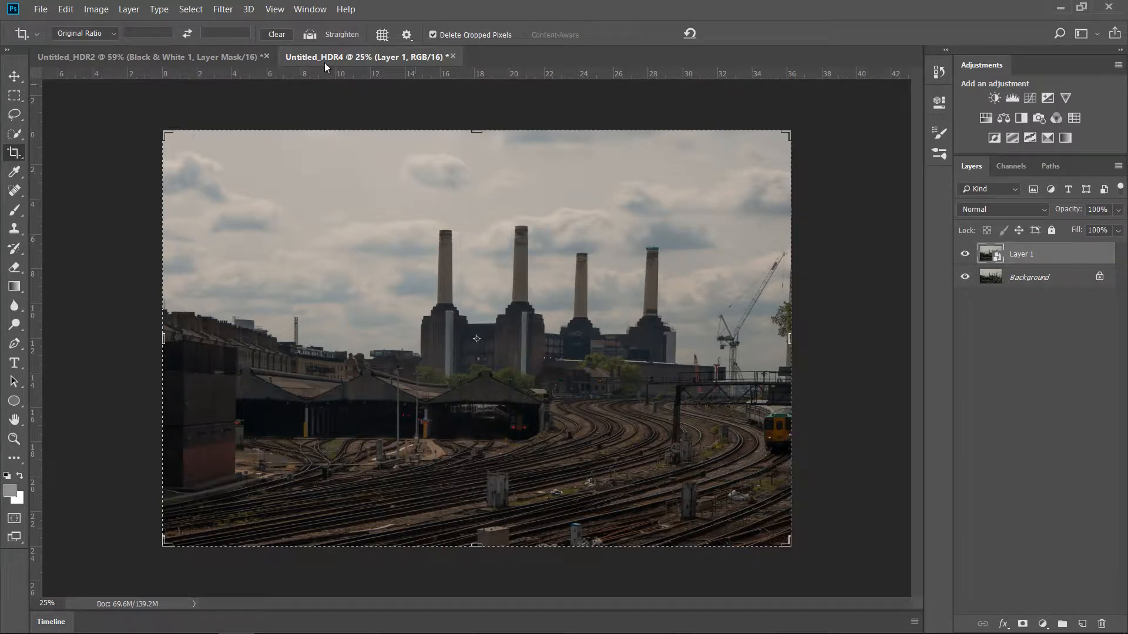
Open the power station smart object in the Camera Raw Filter and lower Highlights to -71.
{"action": "left_click", "coordinate": [222, 9]}
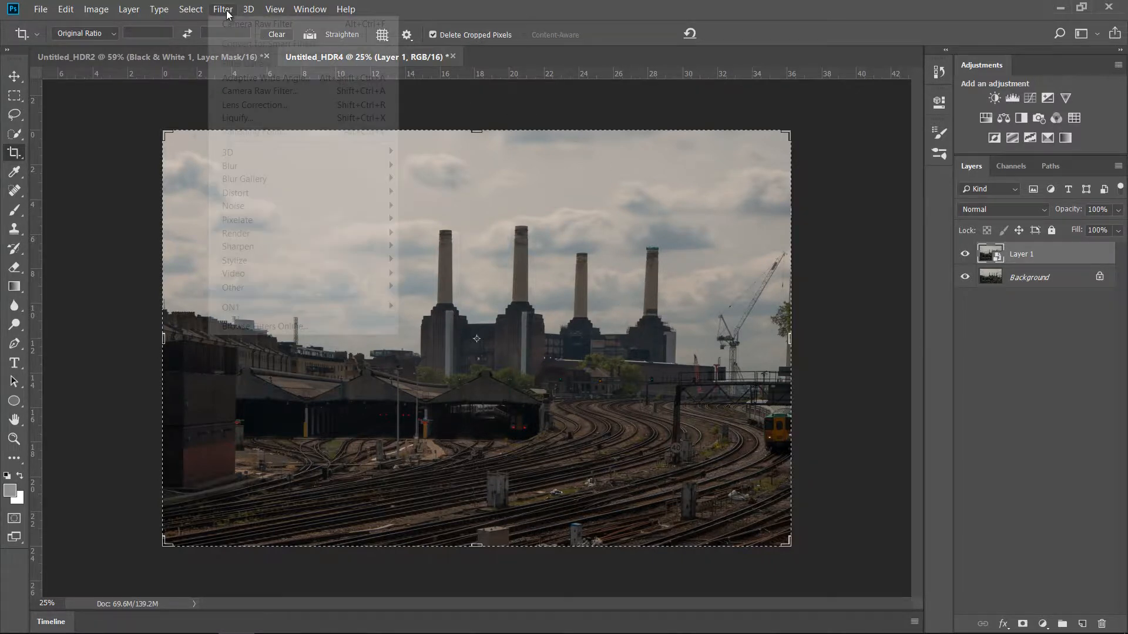
{"action": "left_click", "coordinate": [278, 92]}
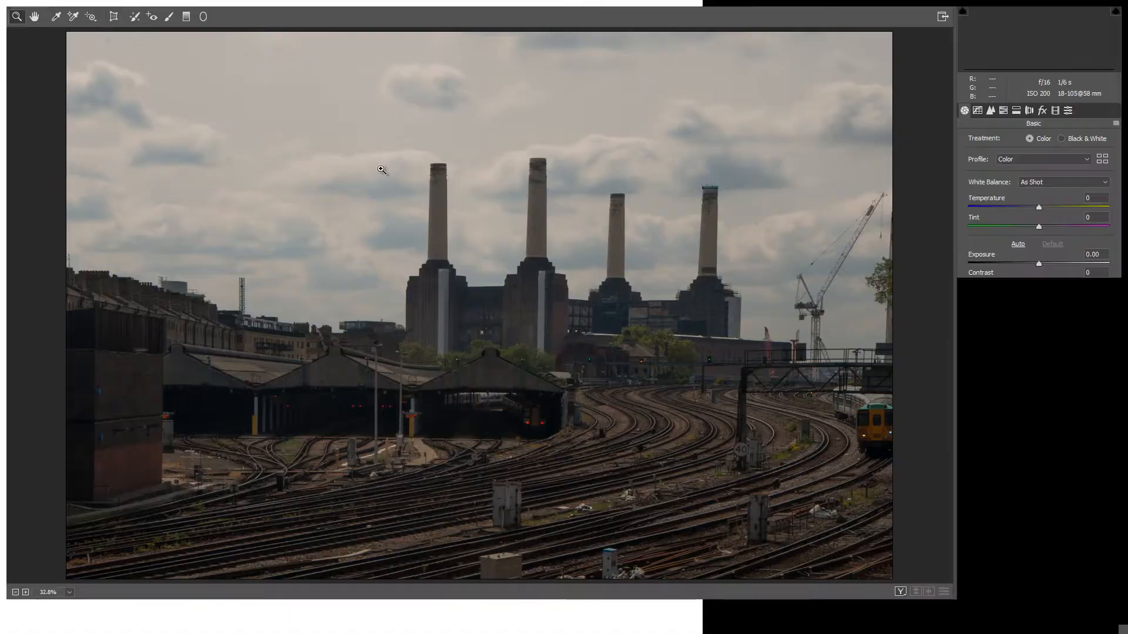
{"action": "left_click", "coordinate": [1005, 300]}
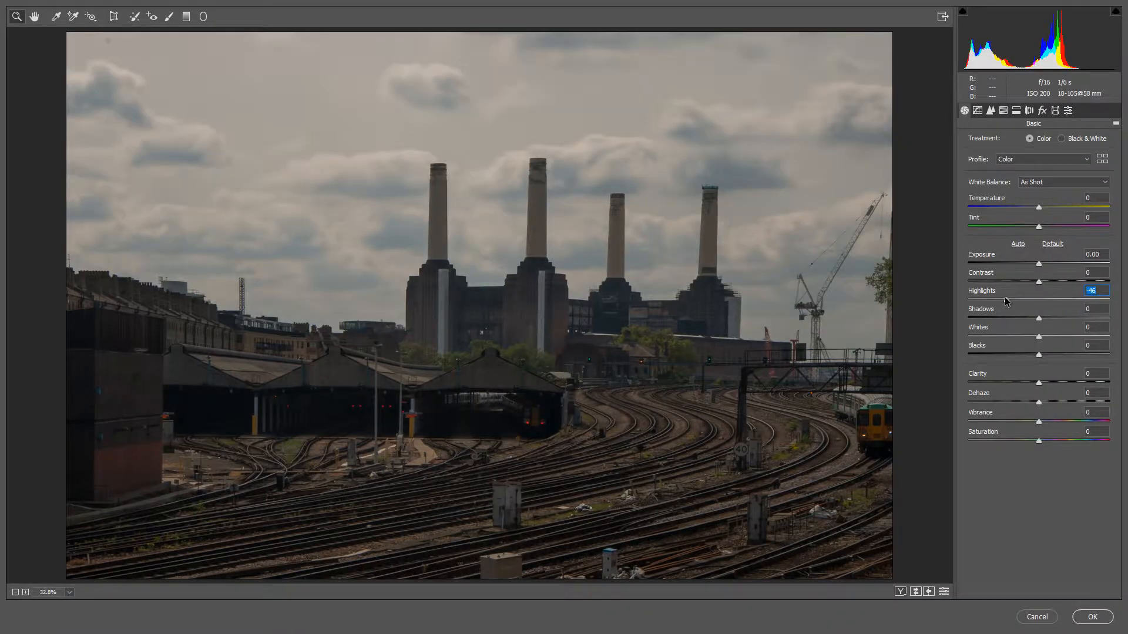
{"action": "left_click_drag", "start_coordinate": [1006, 302], "coordinate": [990, 300]}
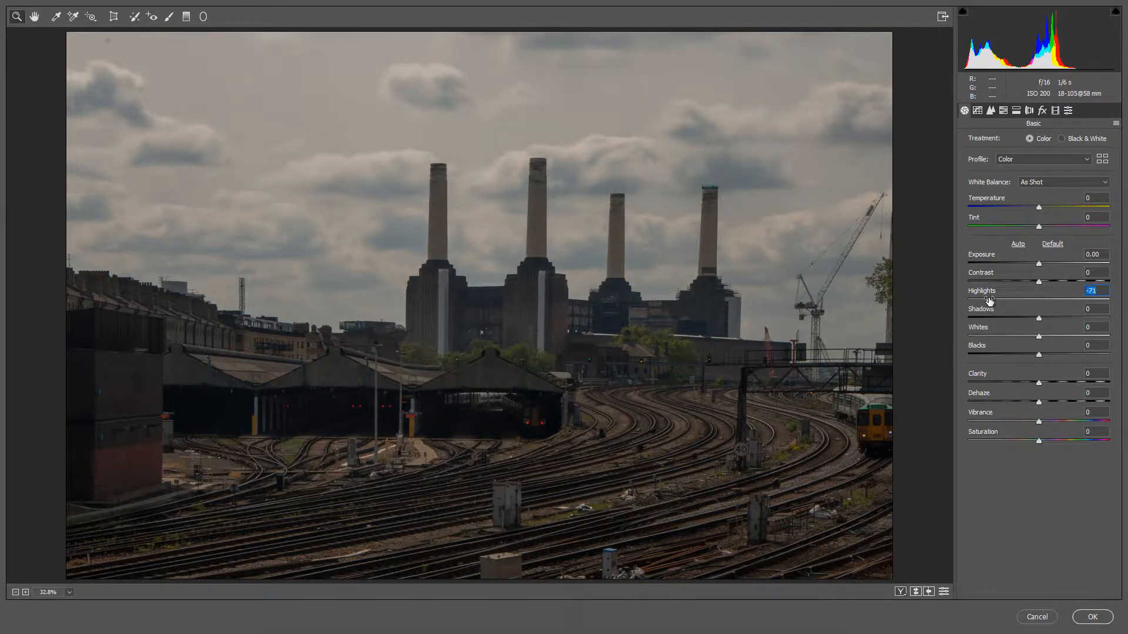
Raise Dehaze to +63, Clarity to +28 and Shadows to +83 in the Camera Raw settings.
{"action": "left_click", "coordinate": [1060, 402]}
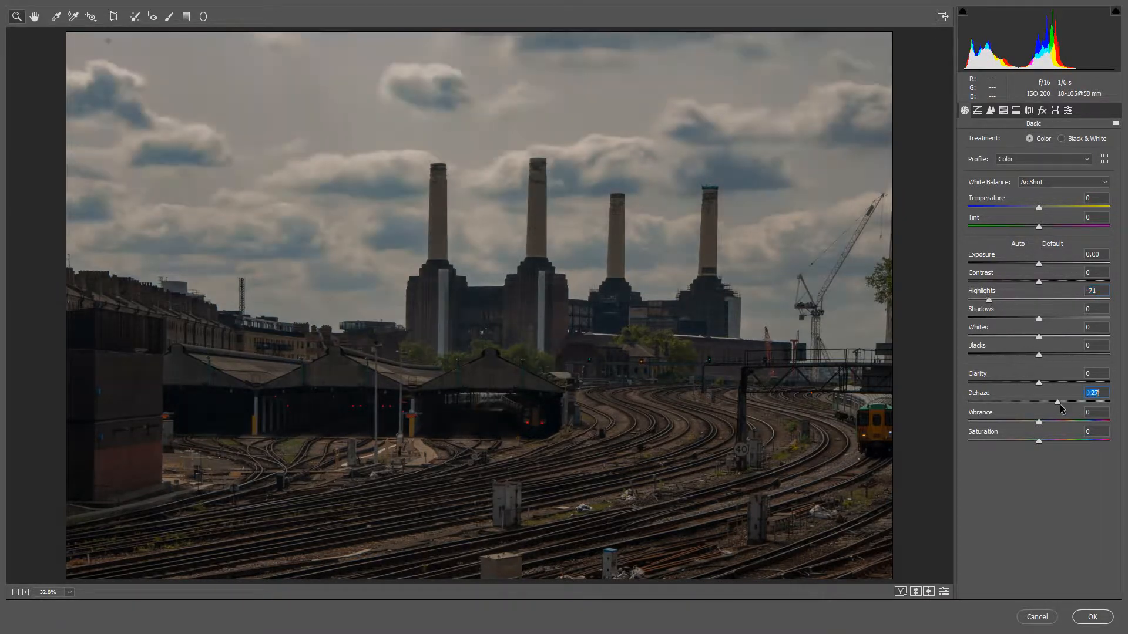
{"action": "left_click_drag", "start_coordinate": [1059, 404], "coordinate": [1084, 403]}
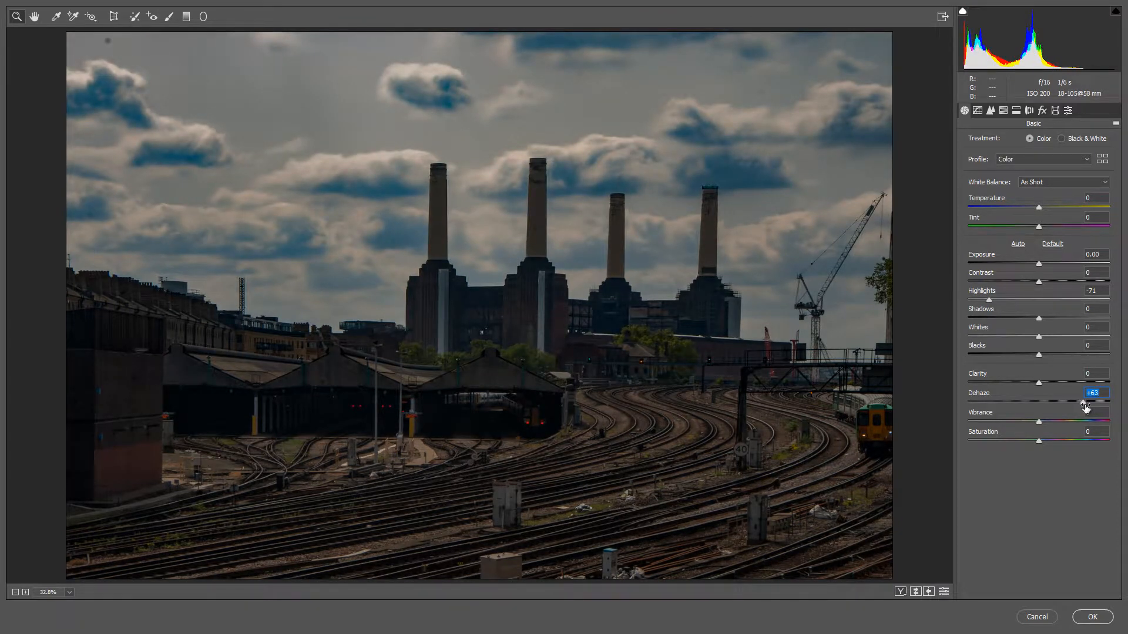
{"action": "left_click", "coordinate": [1059, 383]}
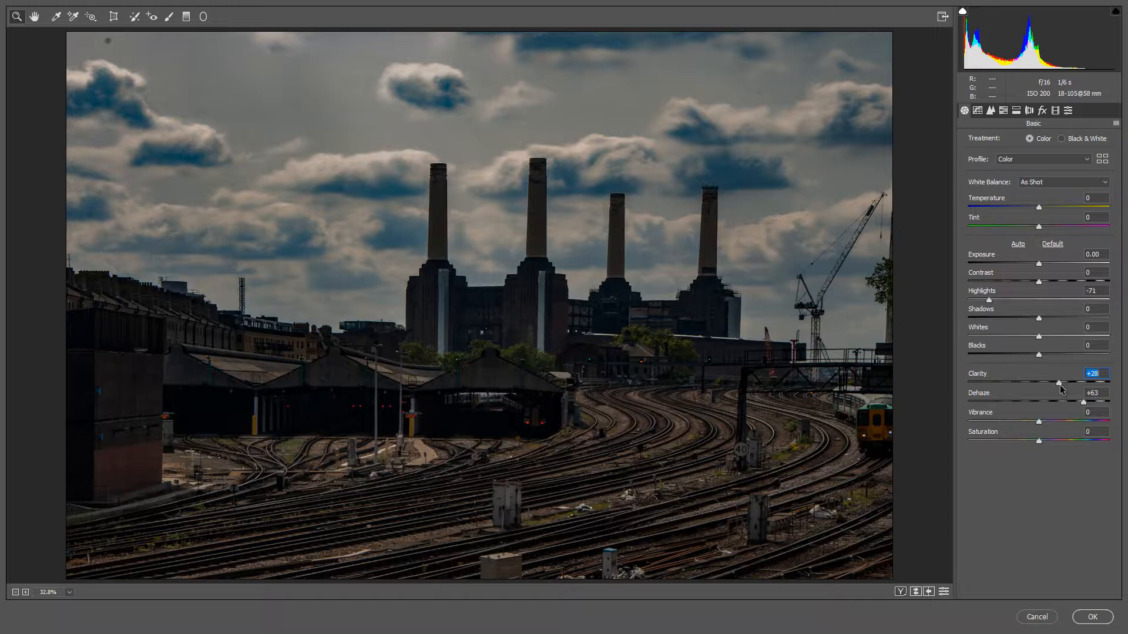
{"action": "left_click_drag", "start_coordinate": [1072, 317], "coordinate": [1098, 319]}
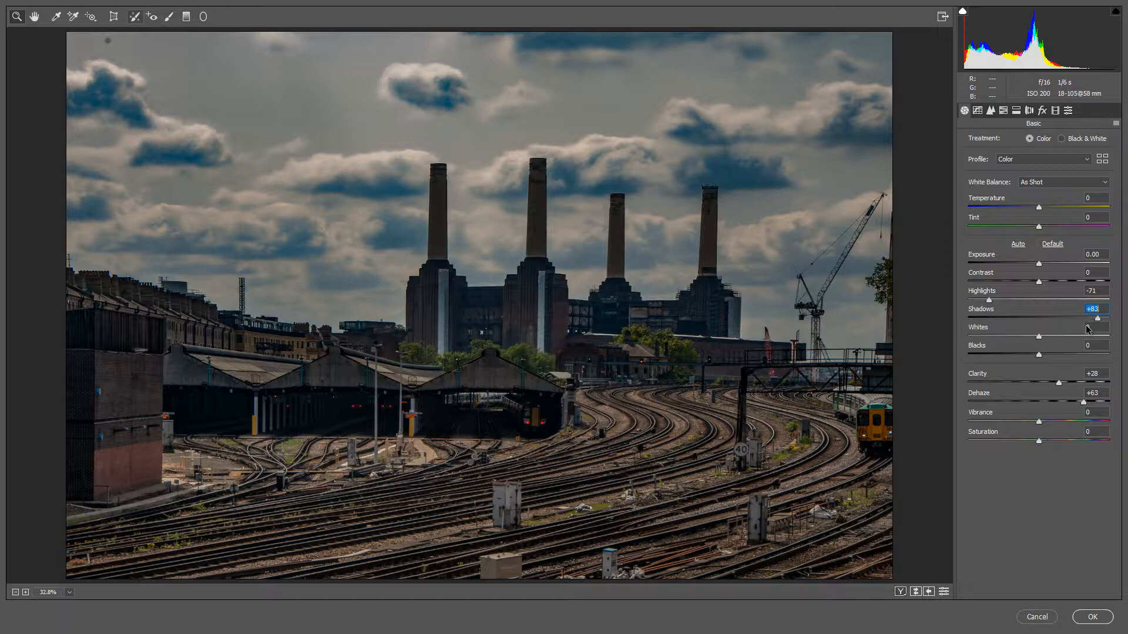
Heal the dust spots across the power station sky with Spot Removal at size 6 and feather 100.
{"action": "left_click", "coordinate": [136, 17]}
{"action": "left_click", "coordinate": [107, 40]}
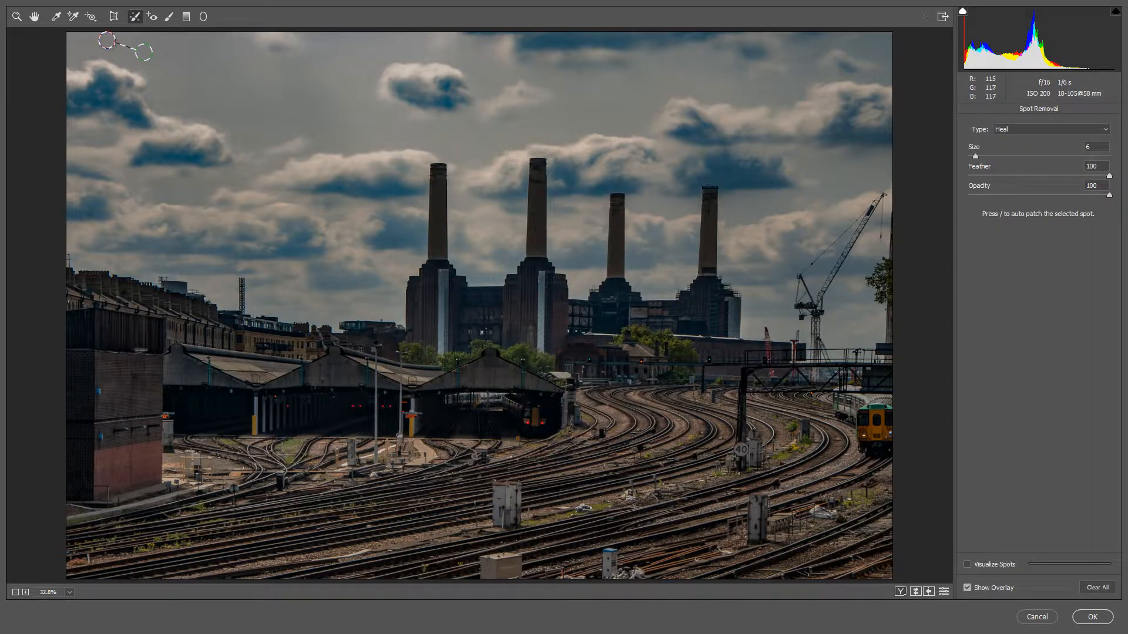
{"action": "left_click", "coordinate": [185, 68]}
{"action": "left_click", "coordinate": [202, 109]}
{"action": "left_click", "coordinate": [186, 116]}
{"action": "left_click", "coordinate": [581, 71]}
{"action": "left_click", "coordinate": [587, 110]}
{"action": "left_click", "coordinate": [761, 89]}
{"action": "left_click", "coordinate": [528, 94]}
{"action": "key", "text": "z"}
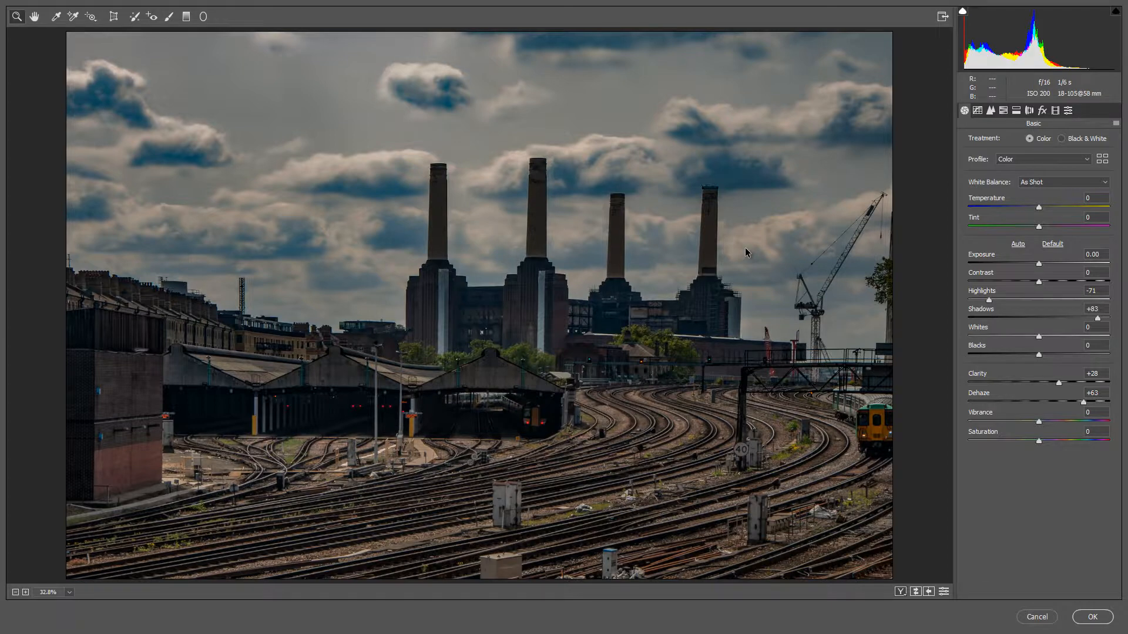
Set Vibrance to +19, warm the Temperature to +19, and apply the Camera Raw settings to the power station layer.
{"action": "left_click_drag", "start_coordinate": [1039, 421], "coordinate": [1053, 420]}
{"action": "left_click", "coordinate": [1039, 208]}
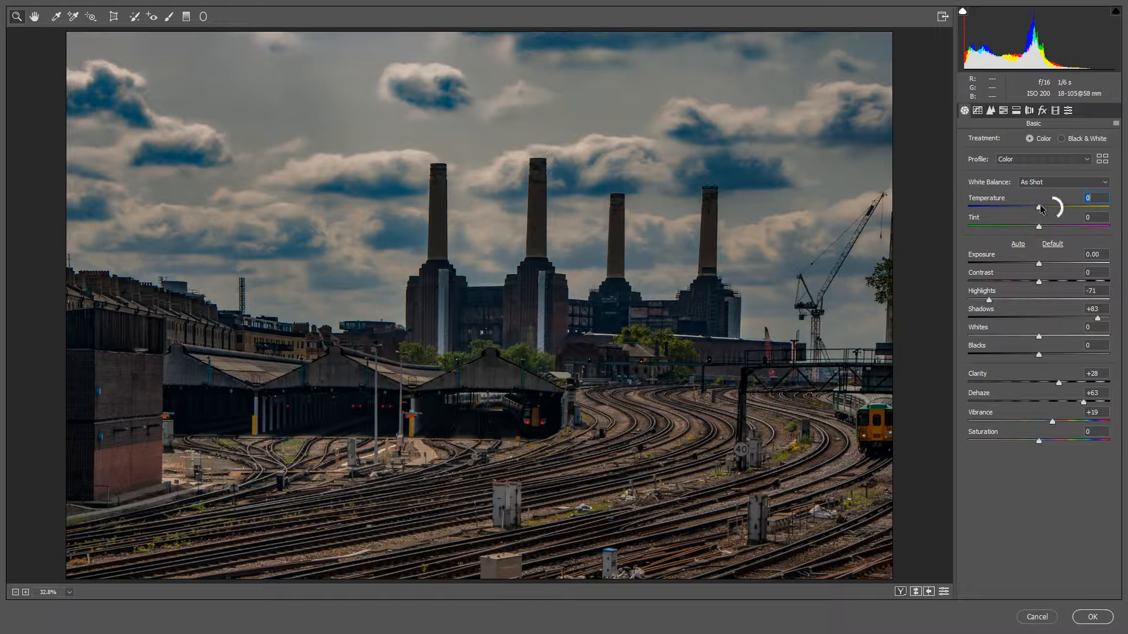
{"action": "left_click_drag", "start_coordinate": [1040, 208], "coordinate": [1054, 209]}
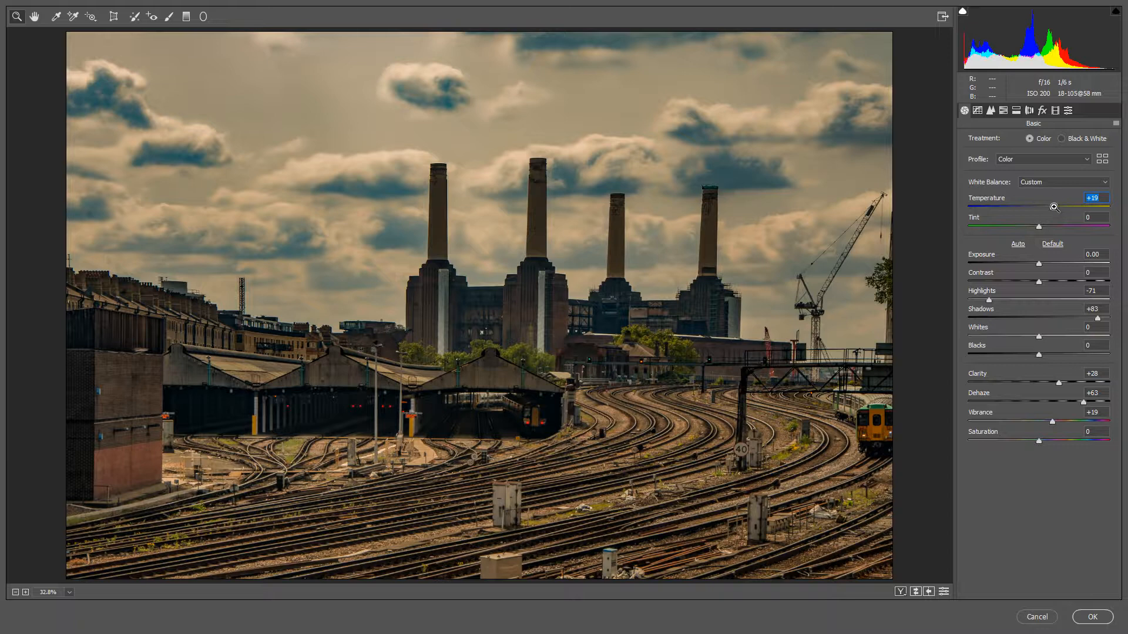
{"action": "left_click", "coordinate": [1089, 617]}
{"action": "left_click", "coordinate": [1036, 617]}
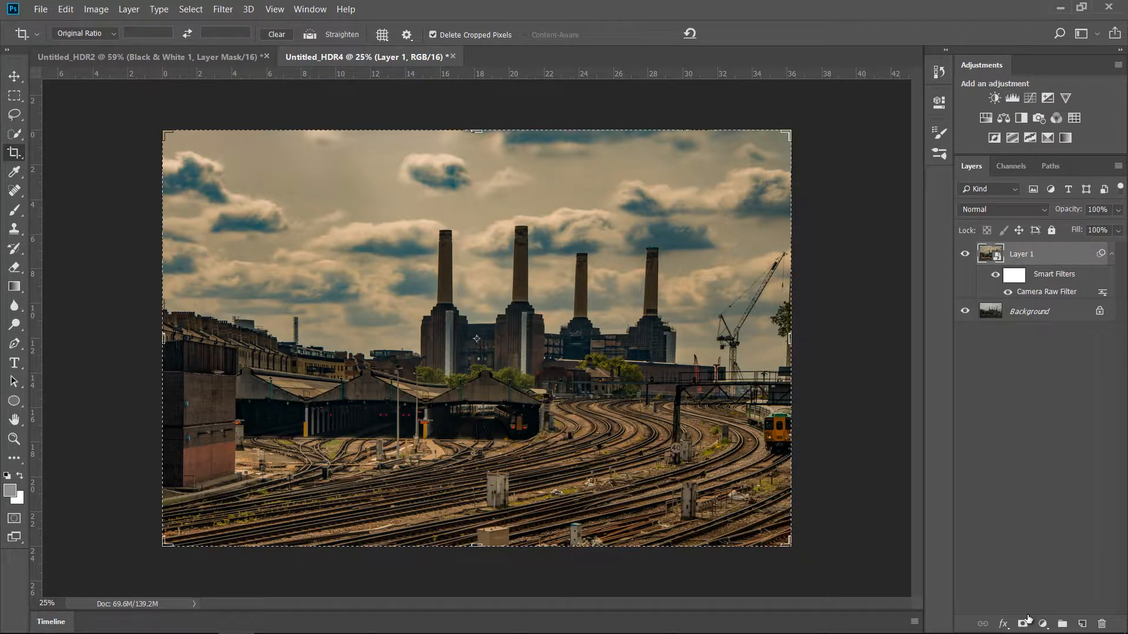
Reduce the Camera Raw smart filter's blending opacity to 64% in Normal mode.
{"action": "double_click", "coordinate": [1103, 293]}
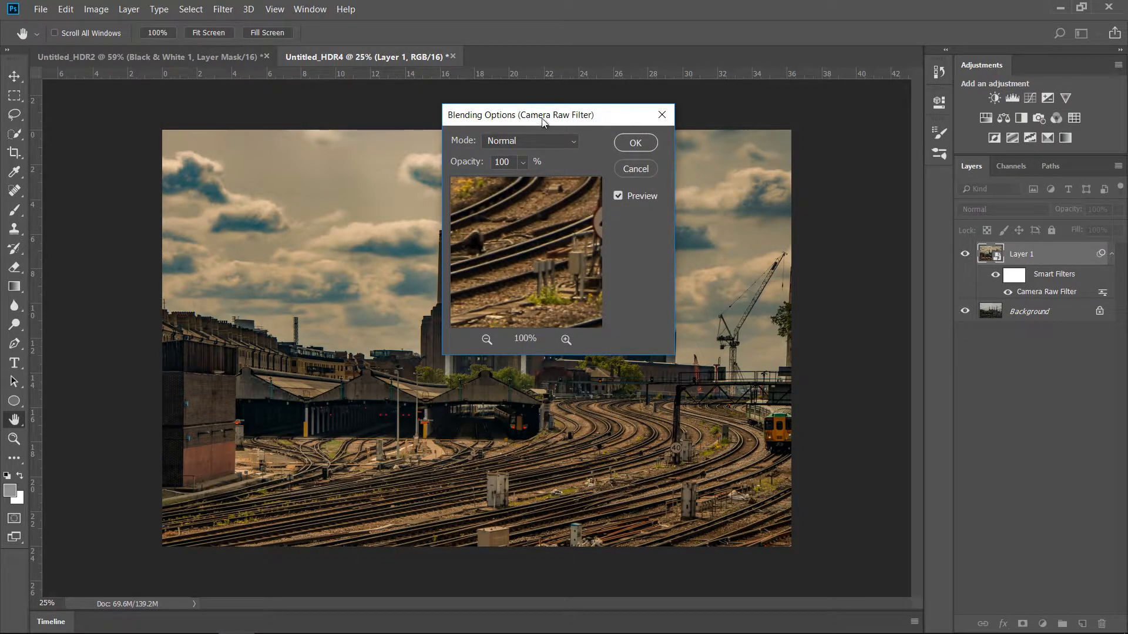
{"action": "left_click", "coordinate": [523, 167]}
{"action": "left_click_drag", "start_coordinate": [541, 181], "coordinate": [513, 181]}
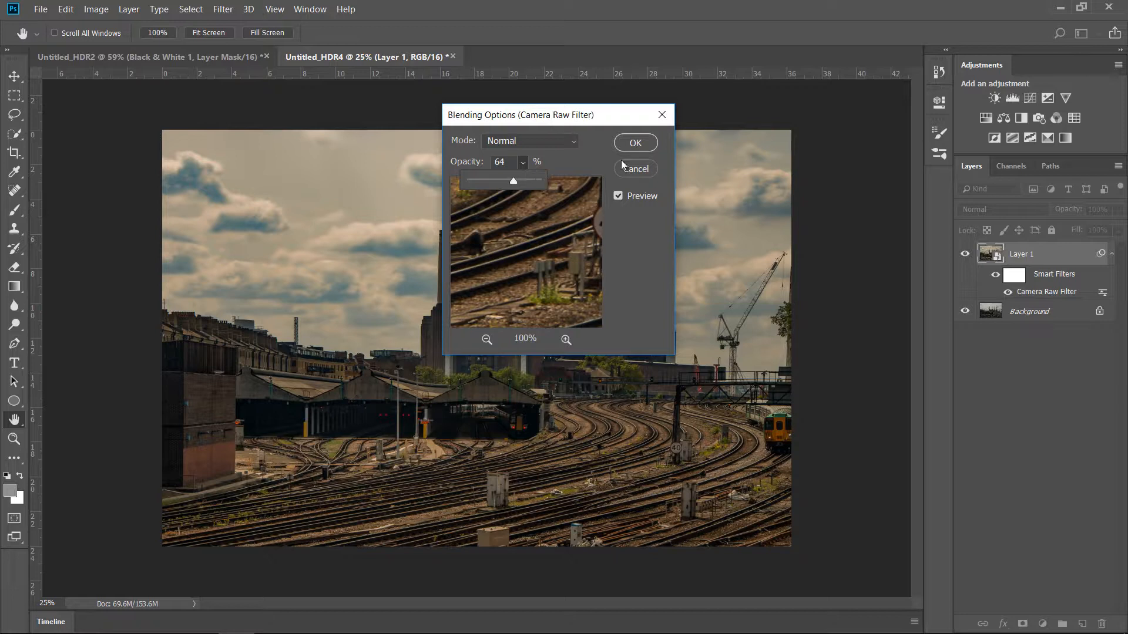
{"action": "left_click", "coordinate": [633, 145]}
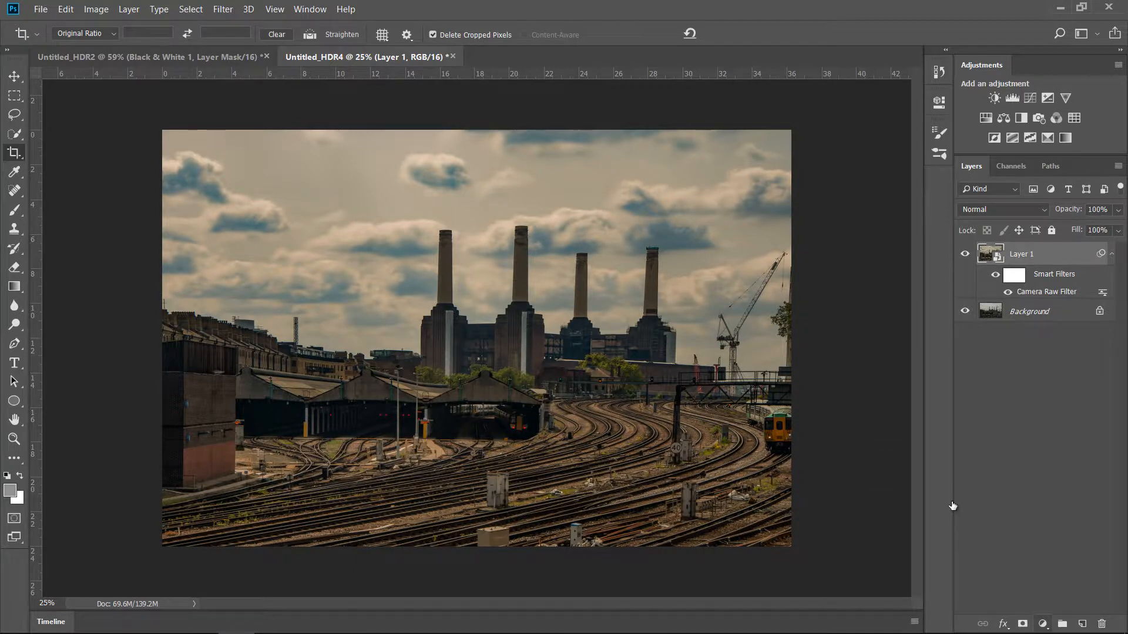
Add a Black & White adjustment layer above the filtered power station layer and set its blend mode to Multiply.
{"action": "left_click", "coordinate": [1043, 623]}
{"action": "left_click", "coordinate": [1060, 505]}
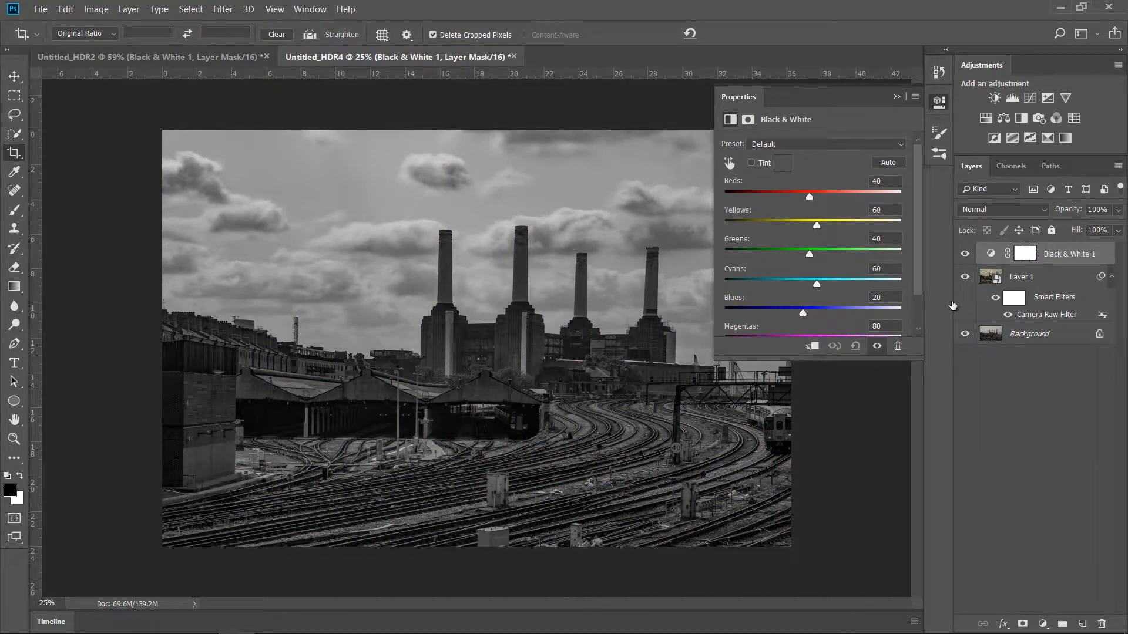
{"action": "left_click", "coordinate": [1014, 211]}
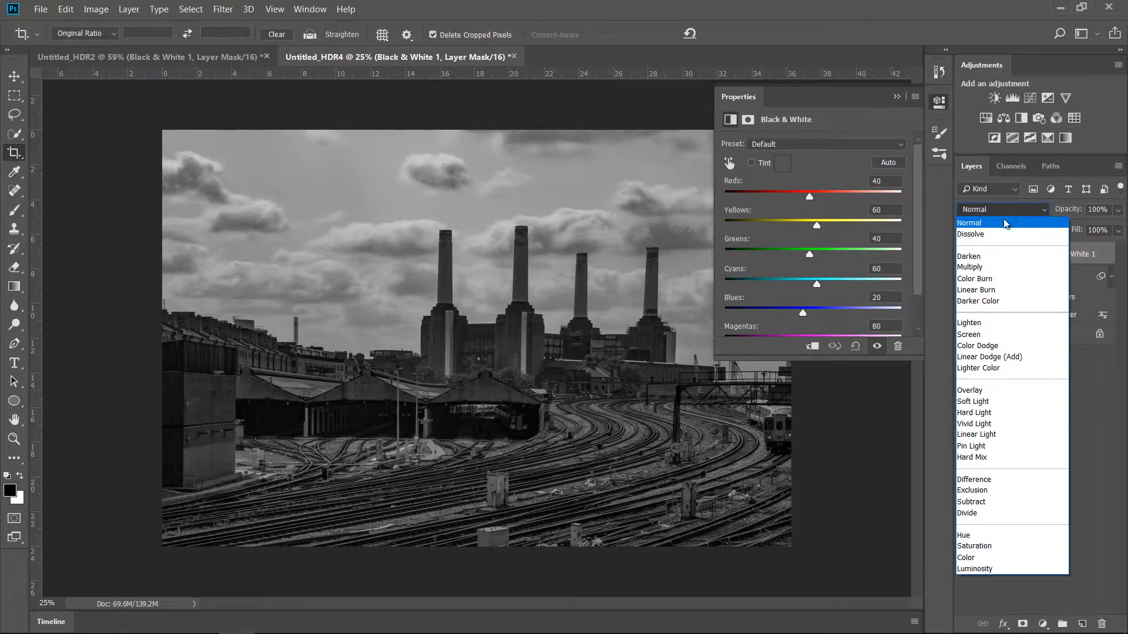
{"action": "left_click", "coordinate": [972, 267]}
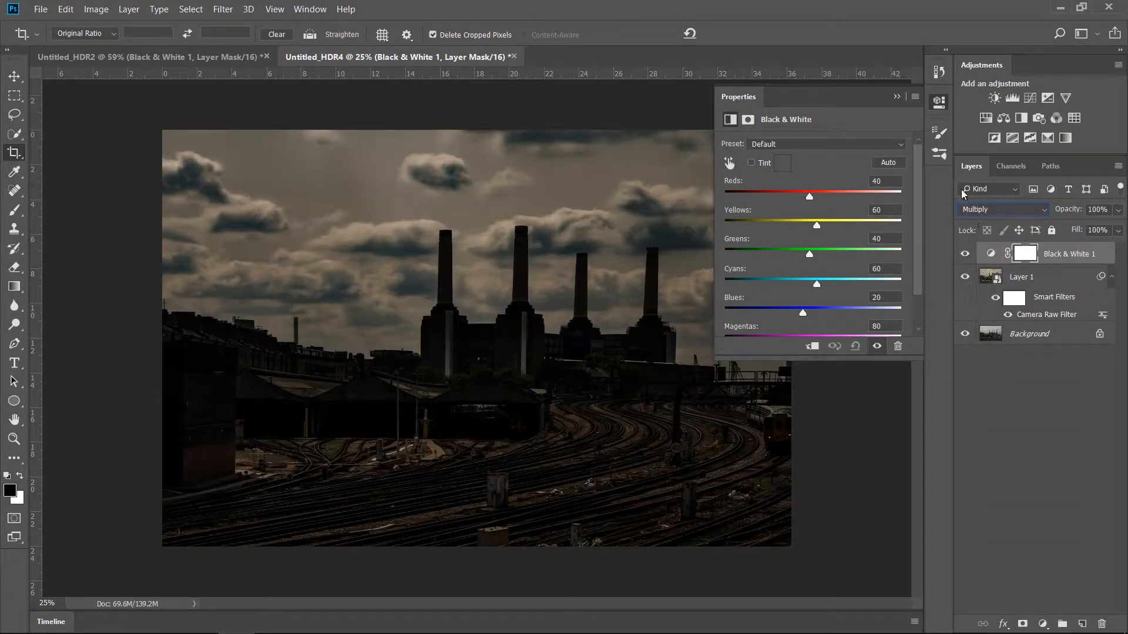
{"action": "left_click", "coordinate": [899, 98]}
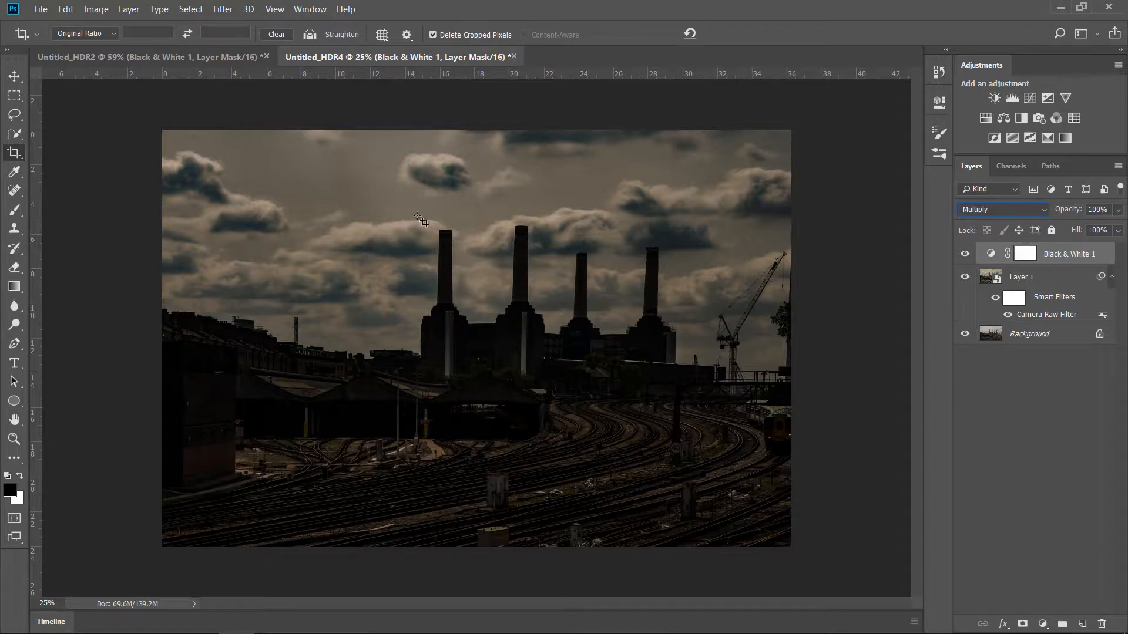
Mask the Black & White adjustment off the railway foreground with a vertical foreground-to-transparent linear gradient rising from the tracks into the sky.
{"action": "left_click", "coordinate": [14, 286]}
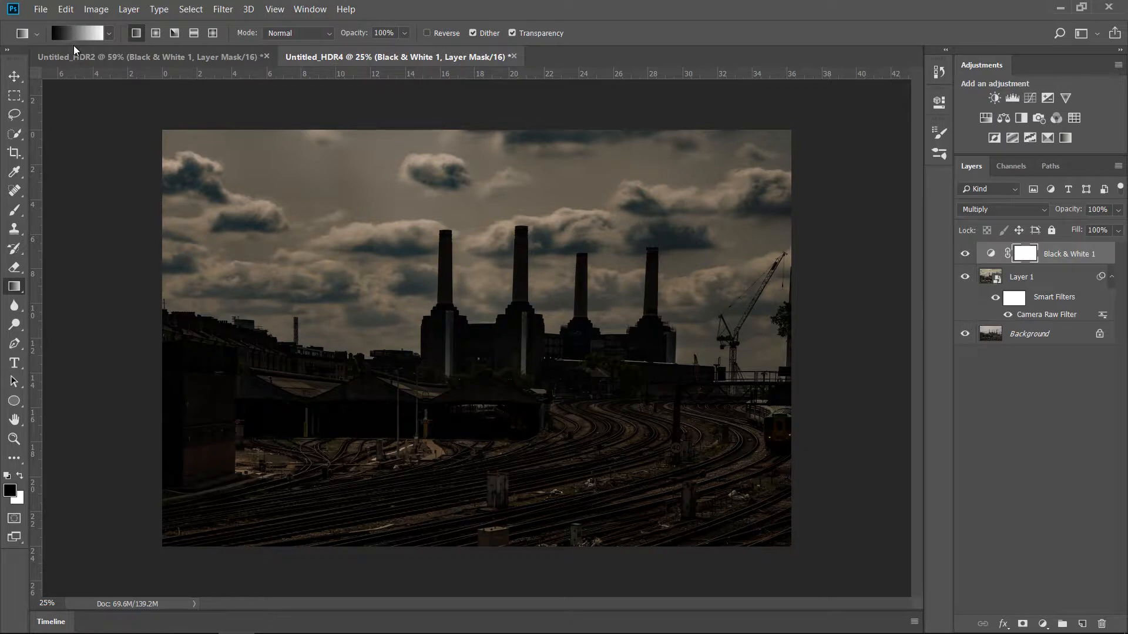
{"action": "left_click", "coordinate": [108, 34]}
{"action": "left_click", "coordinate": [55, 61]}
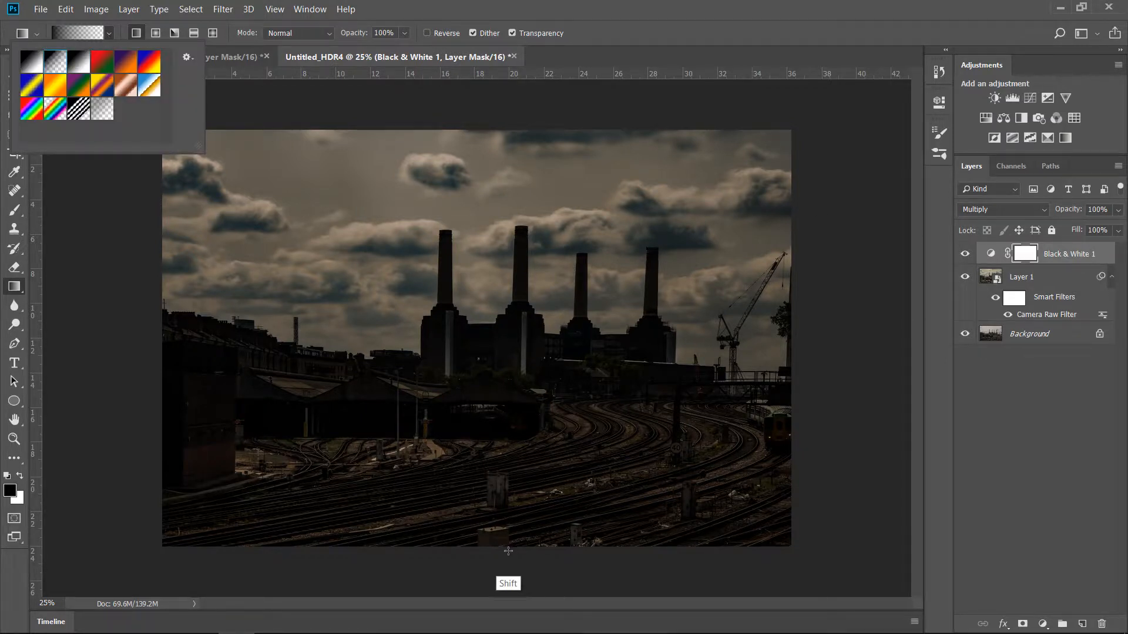
{"action": "left_click_drag", "start_coordinate": [506, 548], "coordinate": [513, 291]}
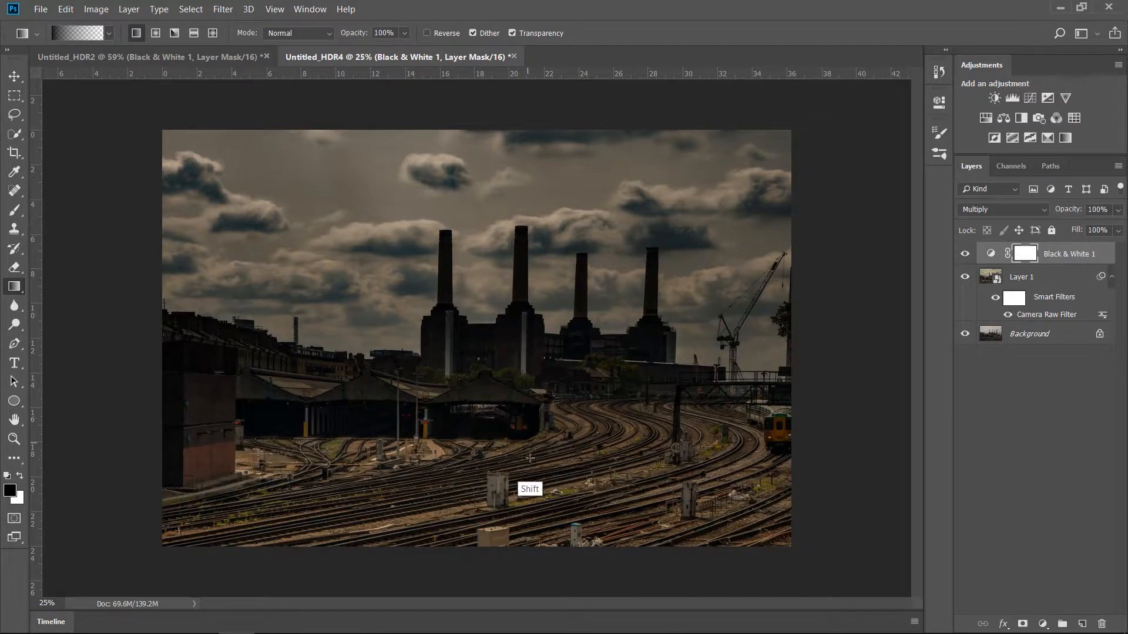
{"action": "left_click_drag", "start_coordinate": [505, 499], "coordinate": [500, 250]}
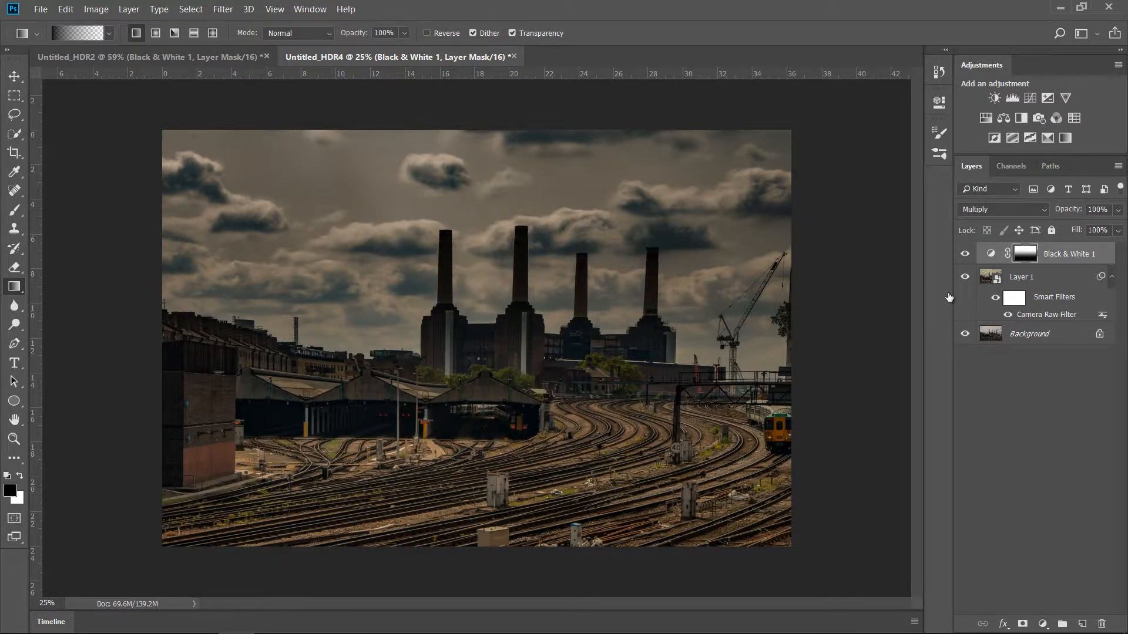
Compare the power station image with and without the Black & White adjustment, and lower that adjustment's opacity to 73%.
{"action": "left_click", "coordinate": [965, 254]}
{"action": "left_click", "coordinate": [965, 255]}
{"action": "left_click_drag", "start_coordinate": [1056, 216], "coordinate": [1047, 219]}
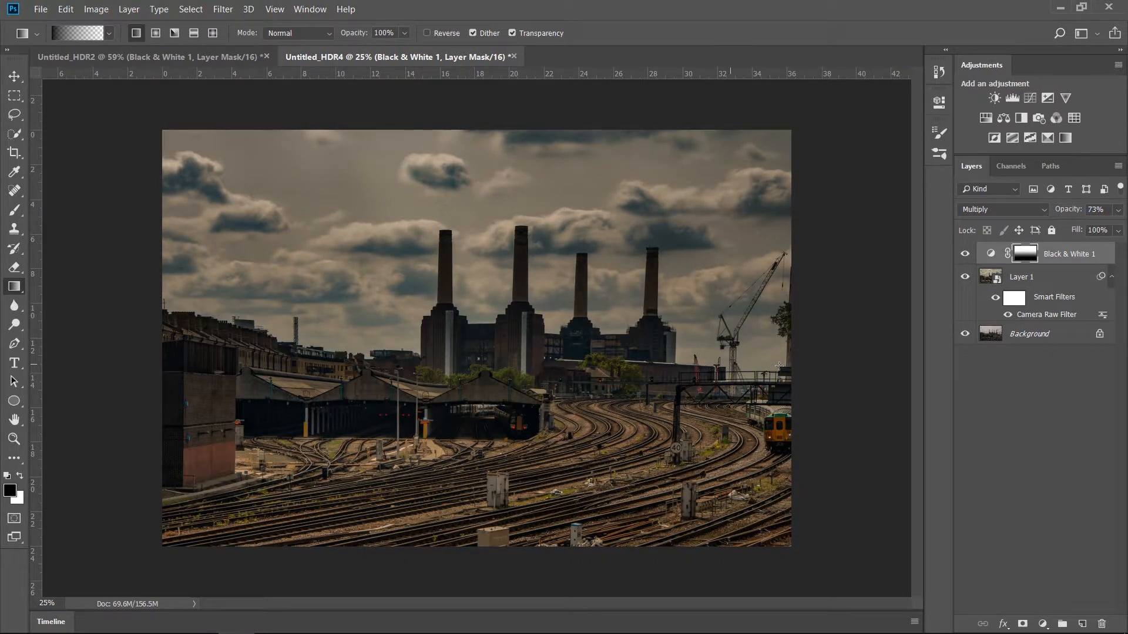
Show only the Background layer on and off to compare the original power station photo with the edited version.
{"action": "left_click", "coordinate": [964, 335], "text": "alt"}
{"action": "left_click", "coordinate": [964, 335], "text": "alt"}
{"action": "left_click", "coordinate": [964, 335], "text": "alt"}
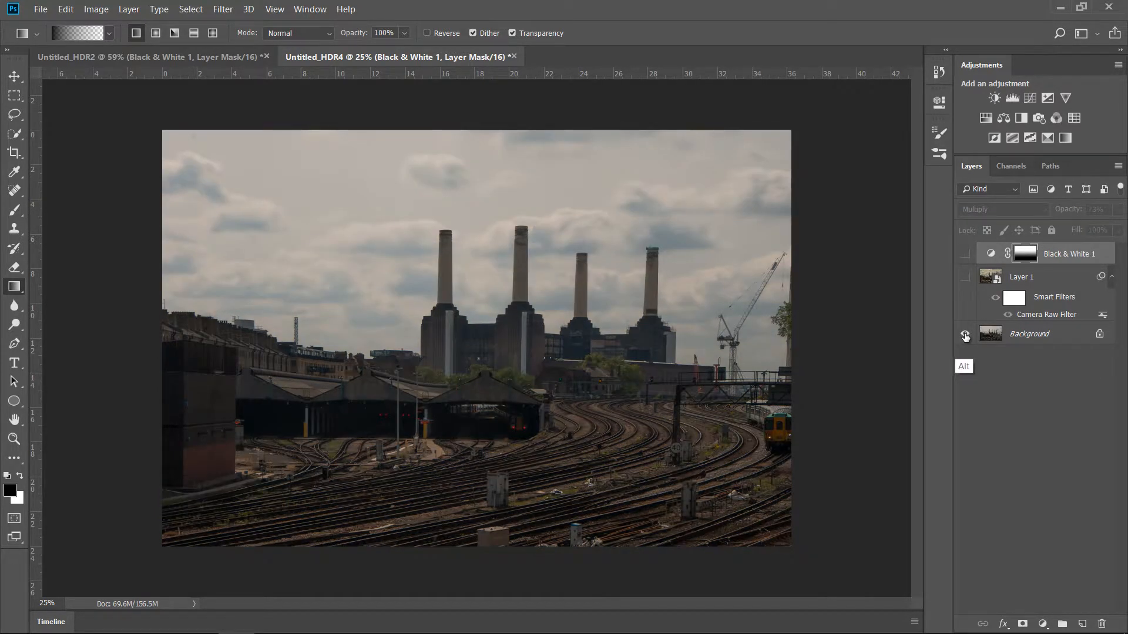
{"action": "left_click", "coordinate": [964, 335], "text": "alt"}
In the Untitled_HDR2 document, show the filtered boat layer and Black & White adjustment again, and compare them with the original photo.
{"action": "left_click", "coordinate": [228, 59]}
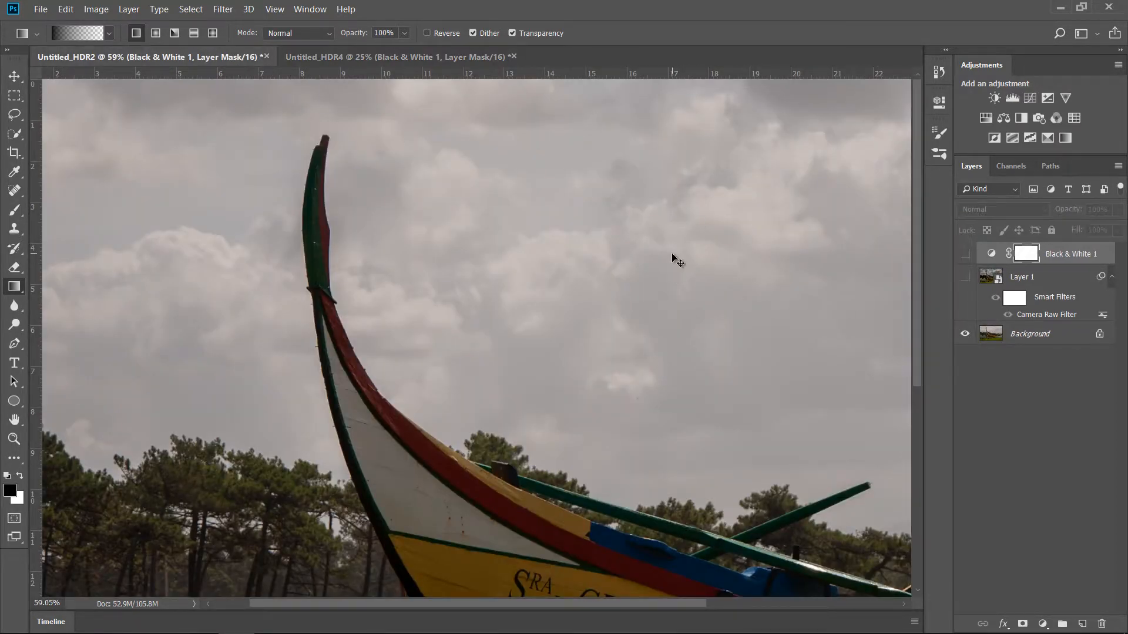
{"action": "key", "text": "ctrl+0"}
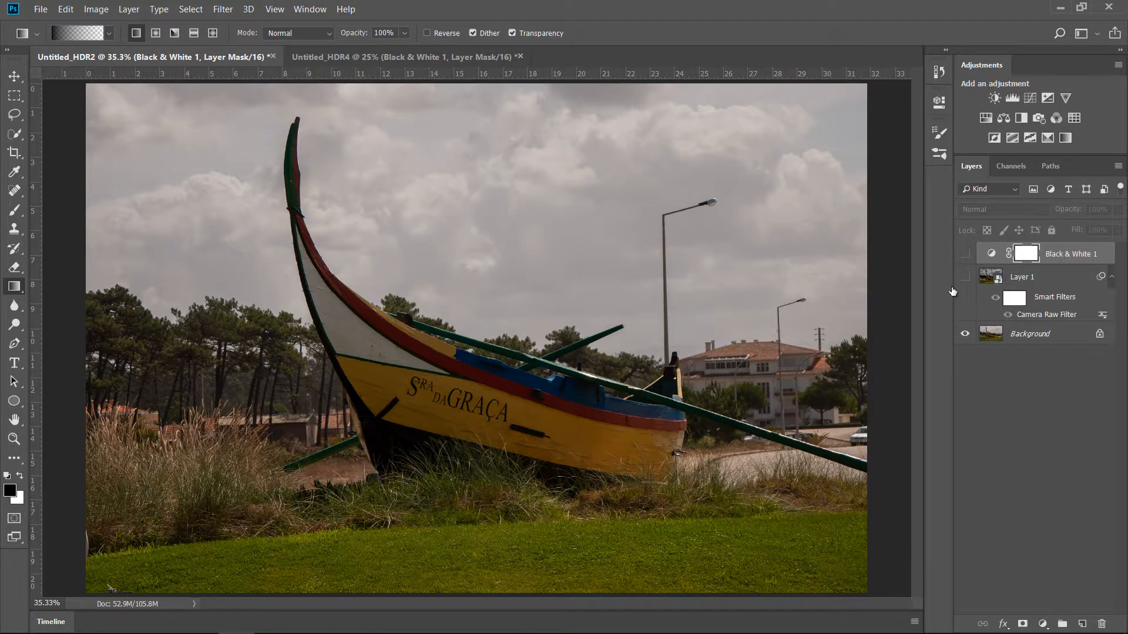
{"action": "left_click", "coordinate": [965, 278]}
{"action": "left_click", "coordinate": [966, 277]}
{"action": "left_click", "coordinate": [965, 277]}
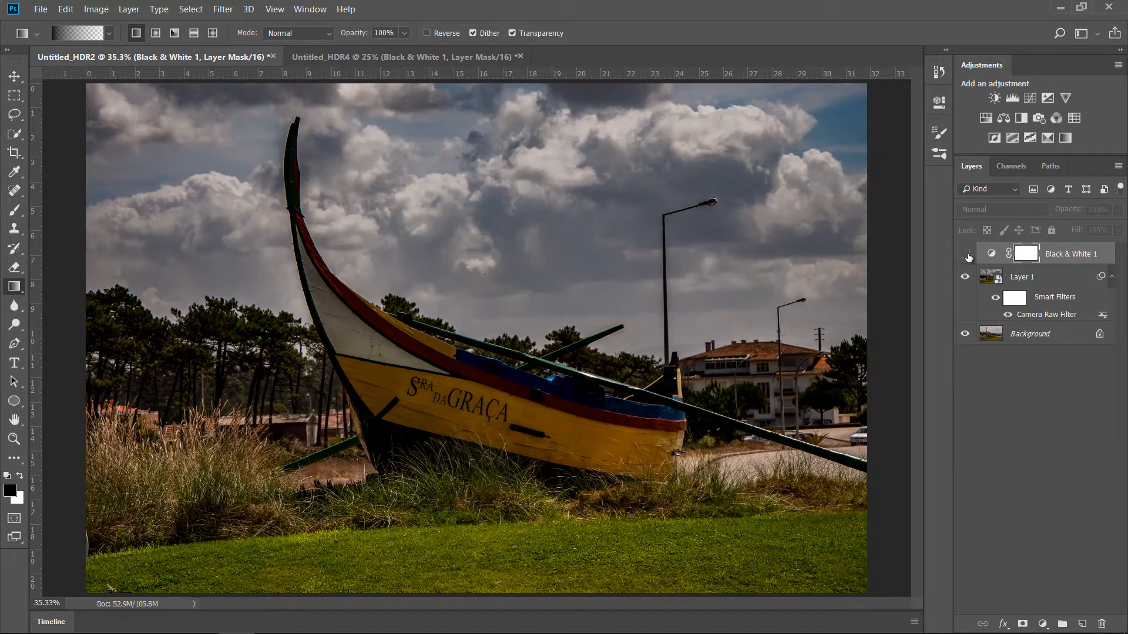
{"action": "left_click", "coordinate": [965, 254]}
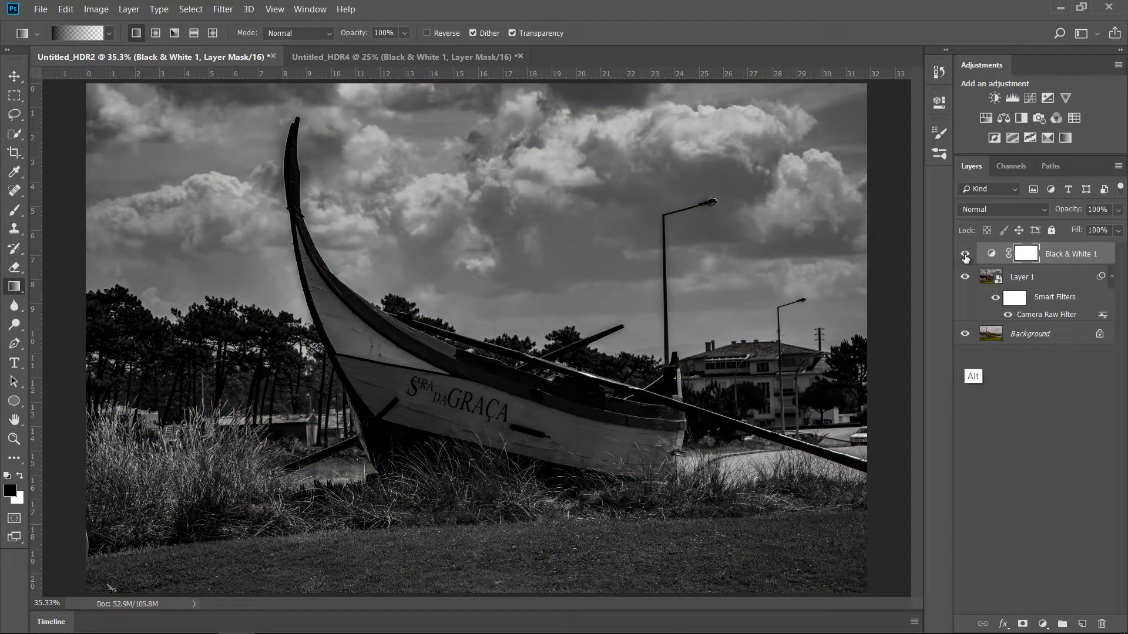
{"action": "left_click", "coordinate": [966, 334], "text": "alt"}
{"action": "left_click", "coordinate": [966, 335], "text": "alt"}
Return to the Untitled_HDR4 document and set the masked Black & White adjustment's opacity to 73%.
{"action": "left_click", "coordinate": [449, 57]}
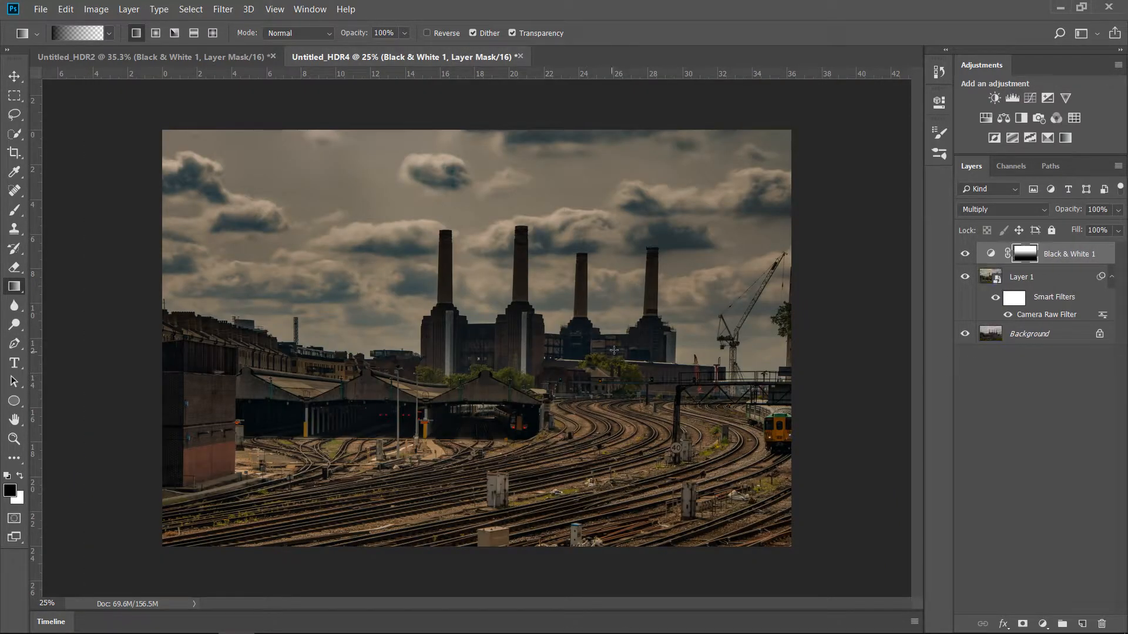
{"action": "key", "text": "7"}
{"action": "key", "text": "3"}
Add a second Black & White adjustment layer with the Default preset above the masked one.
{"action": "left_click", "coordinate": [1043, 624]}
{"action": "left_click", "coordinate": [1060, 499]}
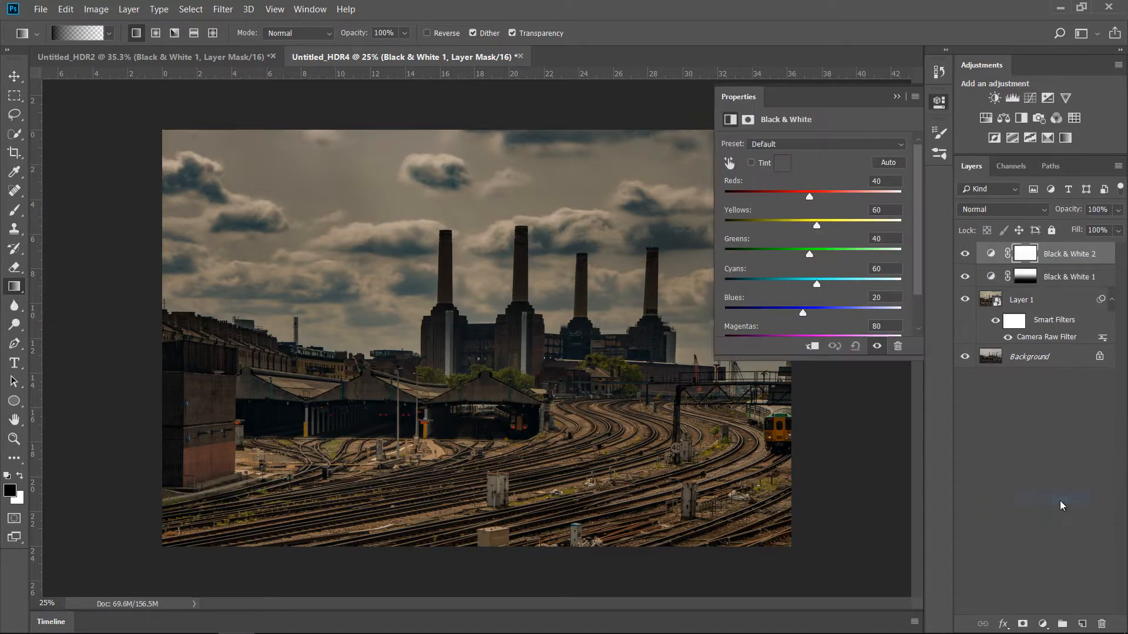
{"action": "left_click", "coordinate": [897, 96]}
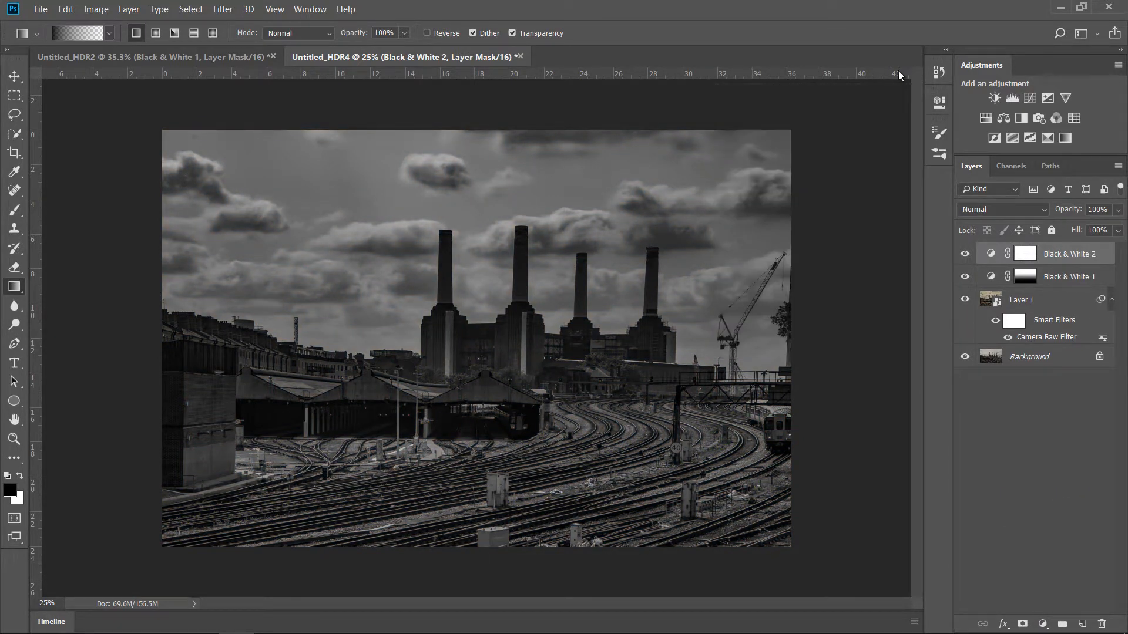